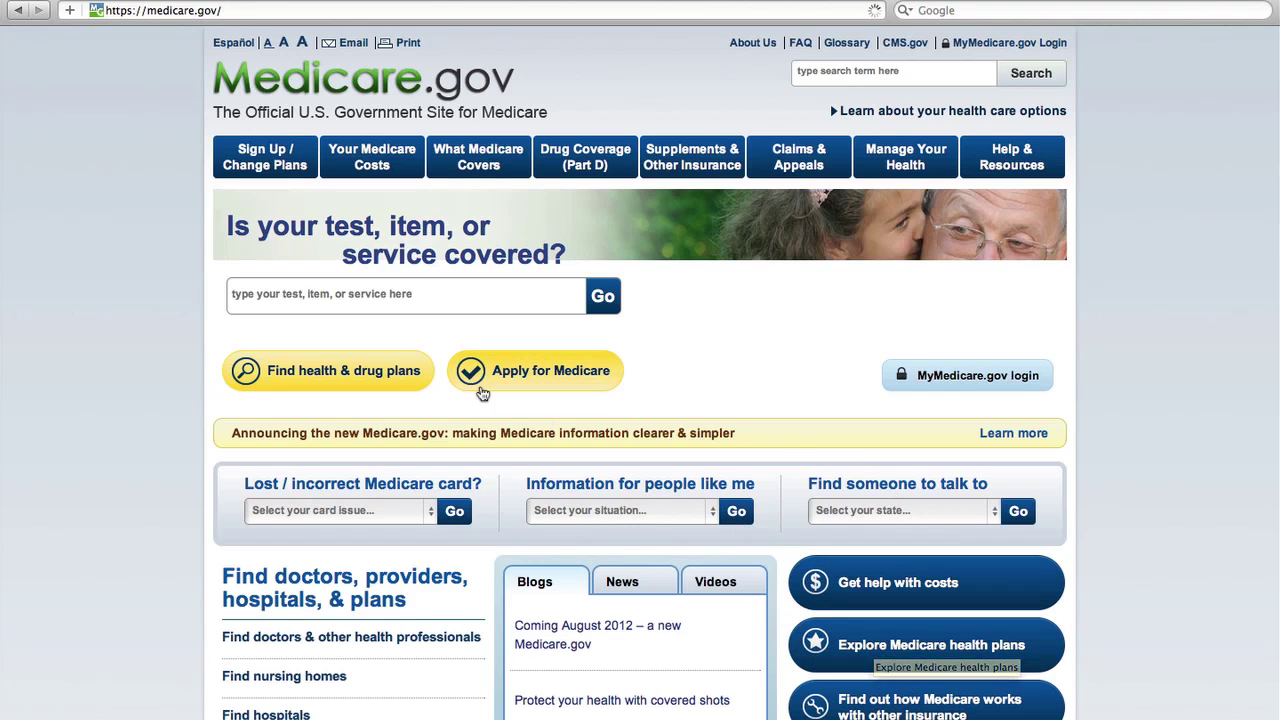
Step: Run a Medicare.gov Plan Finder search for ZIP 28027 and choose CABARRUS county
{"action": "left_click", "coordinate": [342, 371]}
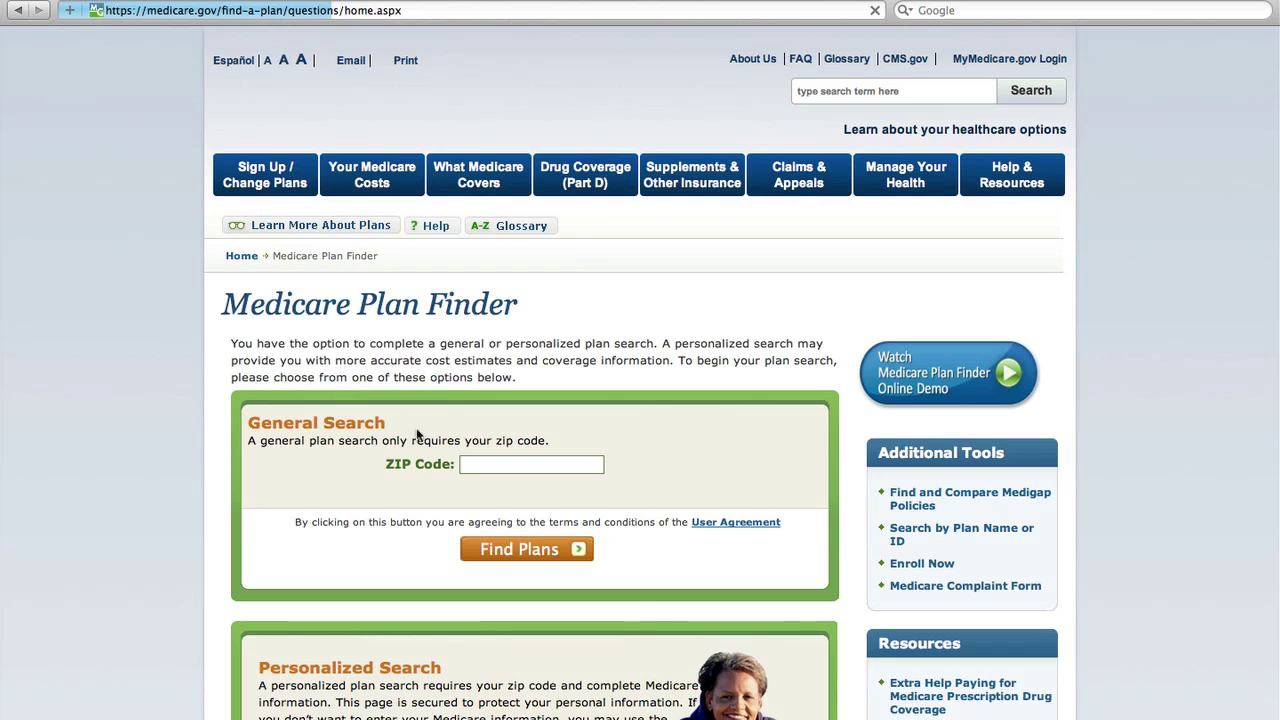
{"action": "left_click", "coordinate": [484, 466]}
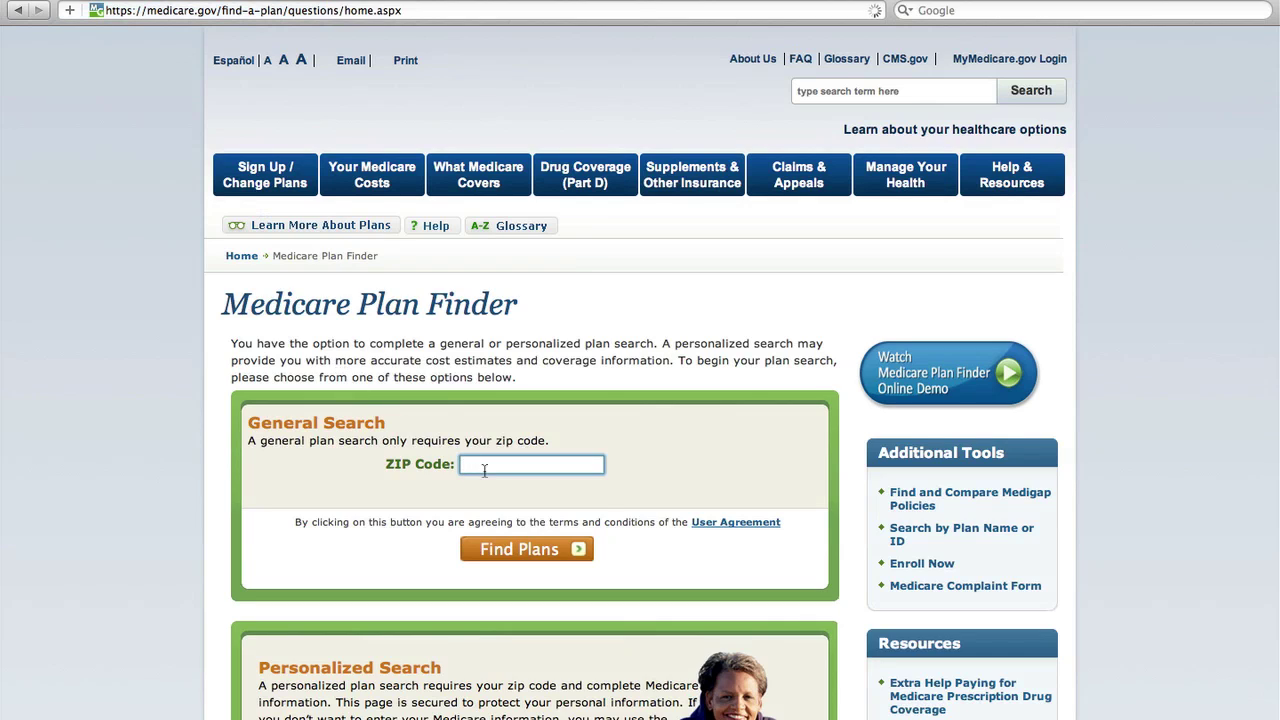
{"action": "type", "text": "28027"}
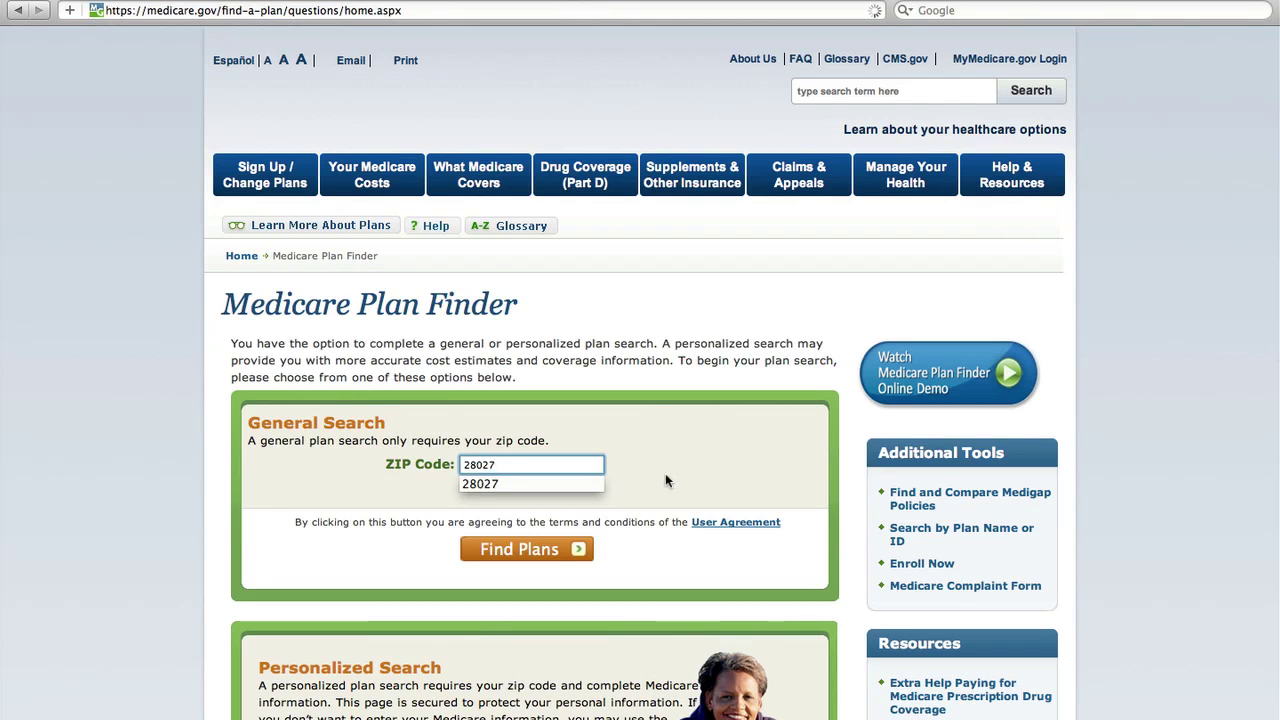
{"action": "left_click", "coordinate": [553, 551]}
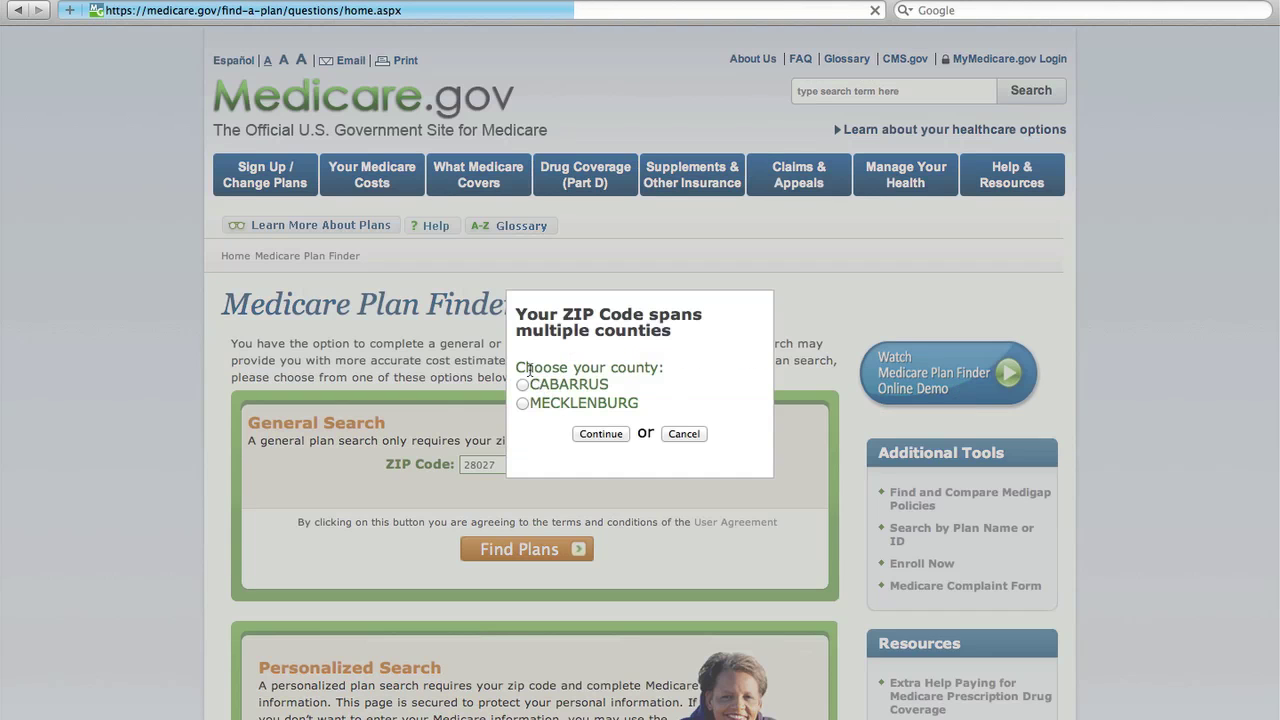
{"action": "left_click", "coordinate": [522, 385]}
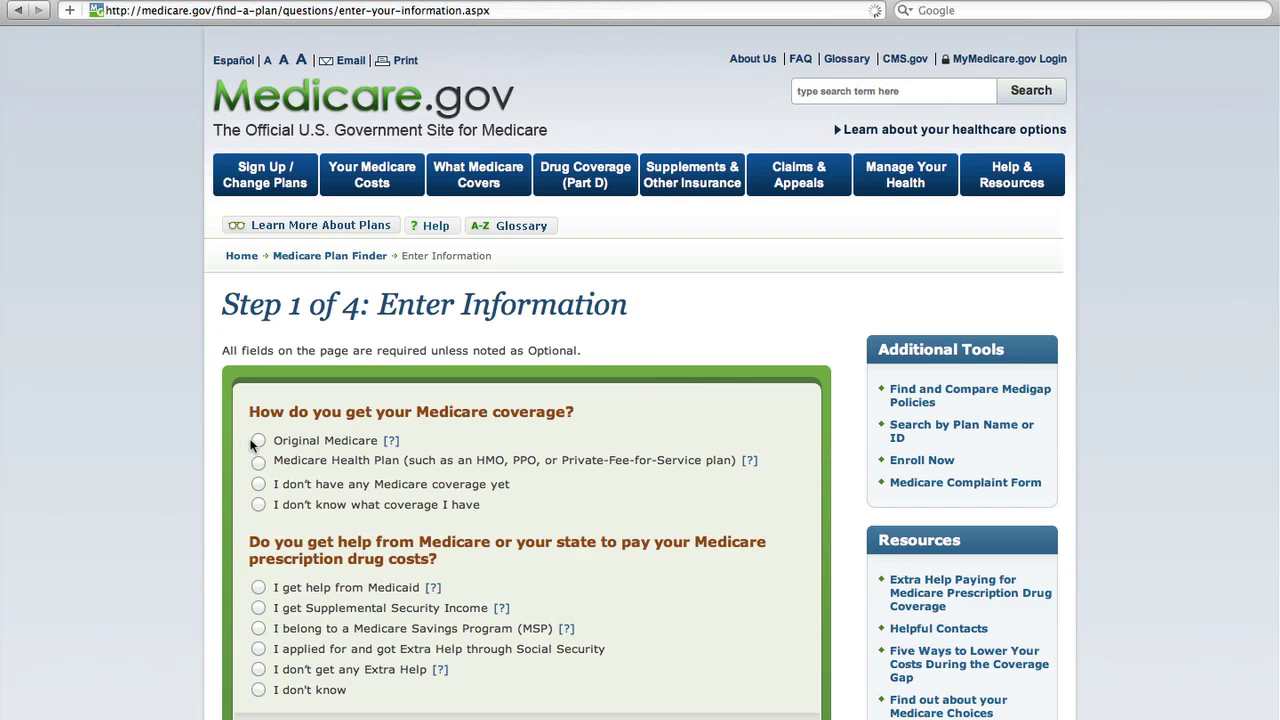
Step: Submit Original Medicare coverage with "I don't know" for Extra Help
{"action": "scroll", "coordinate": [296, 645], "scroll_direction": "down", "scroll_amount": 3}
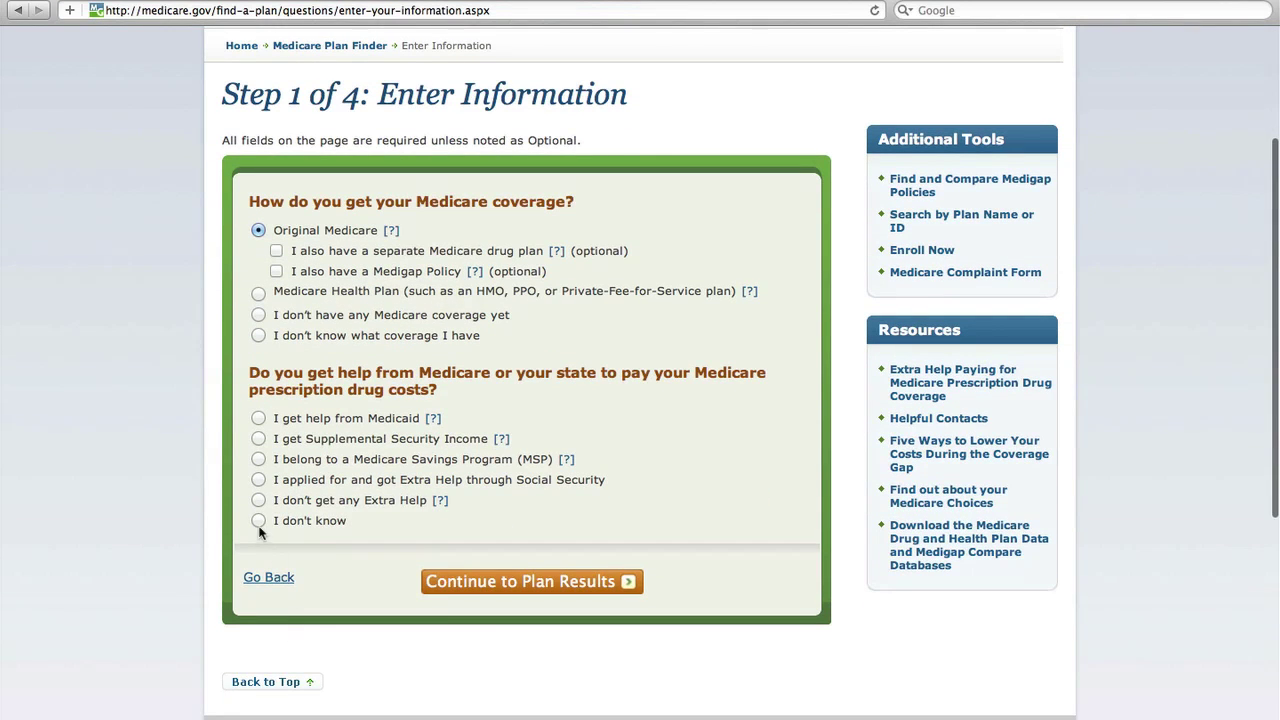
{"action": "left_click", "coordinate": [490, 586]}
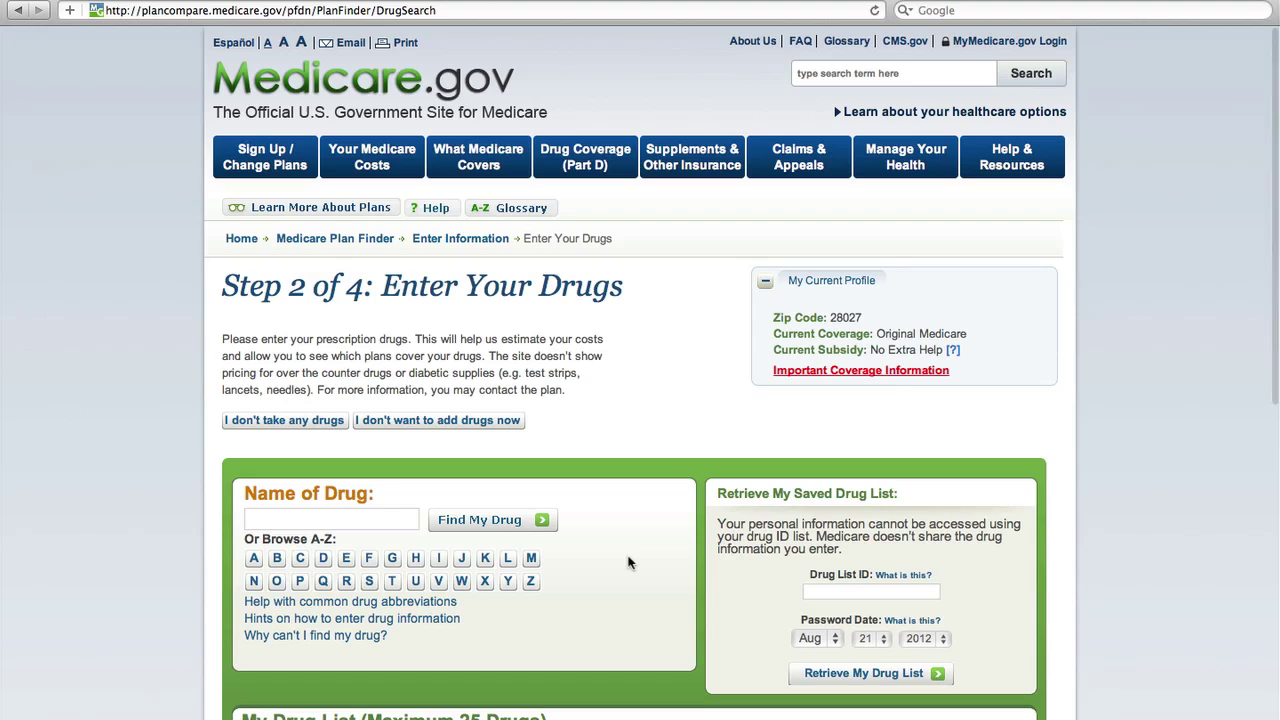
Step: Search finasteride and start adding generic Finasteride TAB 5MG, quantity 30 monthly, retail pharmacy
{"action": "left_click", "coordinate": [340, 512]}
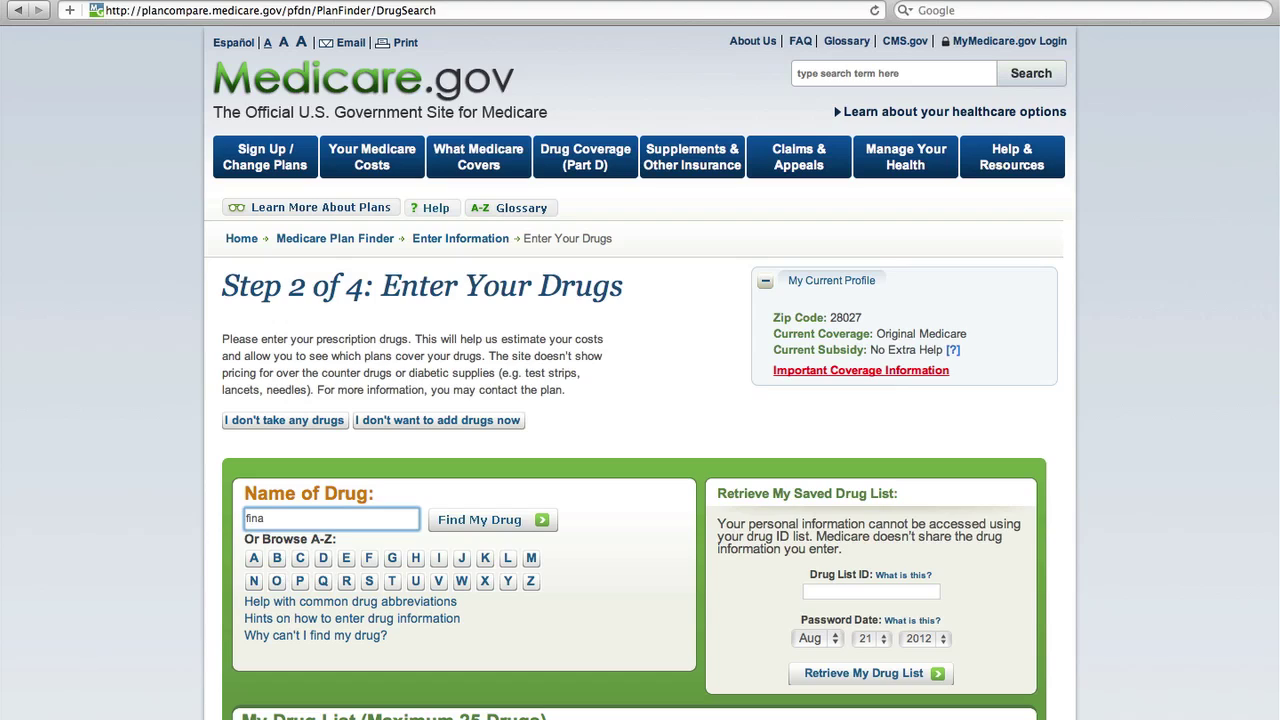
{"action": "left_click", "coordinate": [449, 539]}
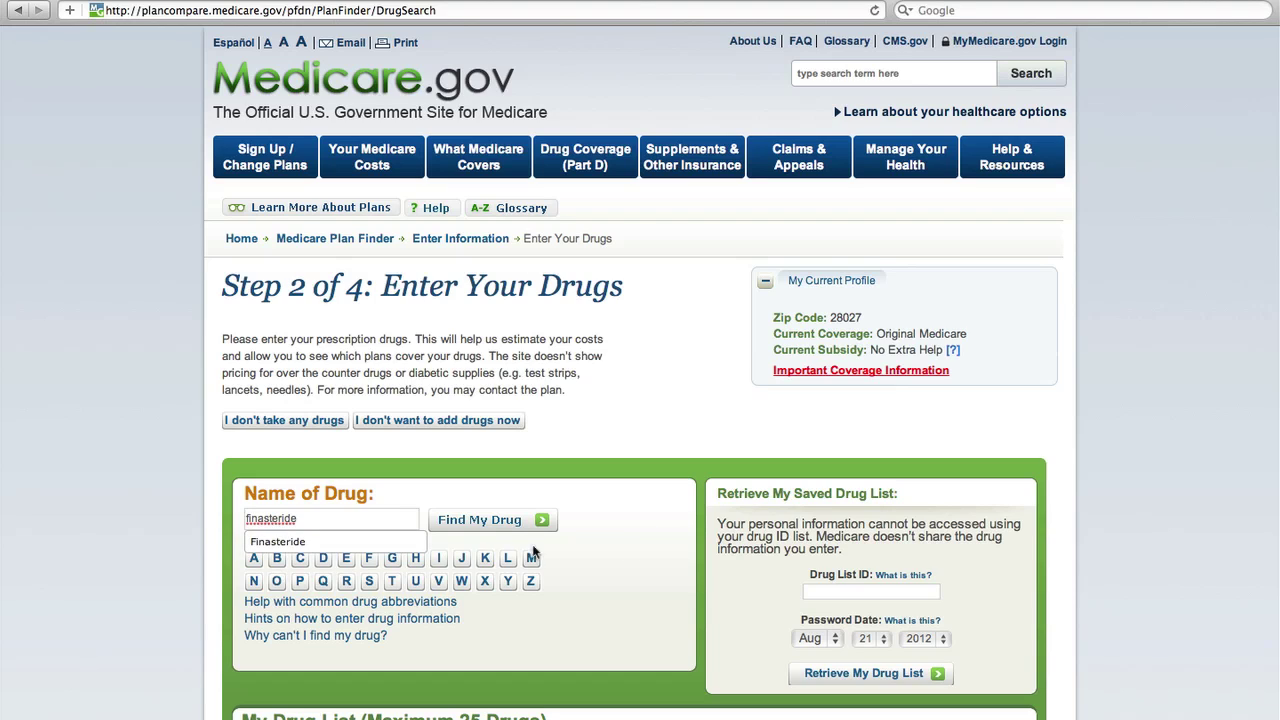
{"action": "left_click", "coordinate": [292, 542]}
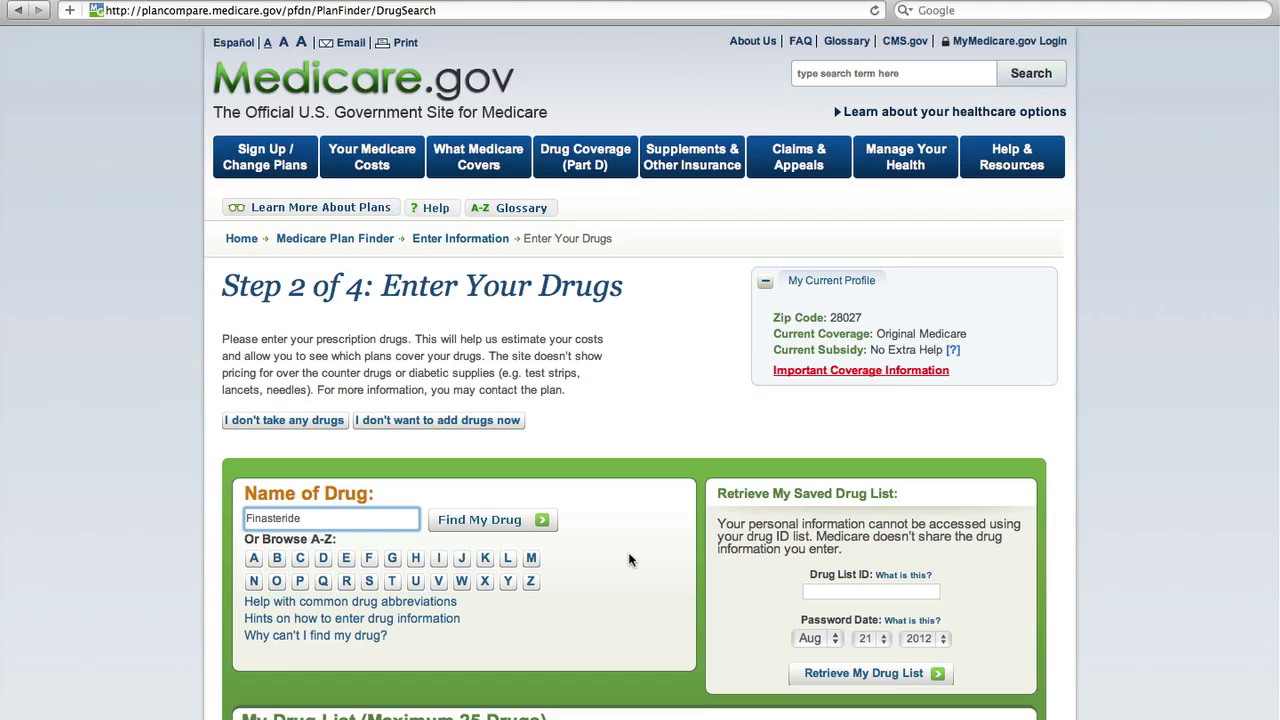
{"action": "scroll", "coordinate": [630, 552], "scroll_direction": "down", "scroll_amount": 5}
{"action": "left_click", "coordinate": [503, 303]}
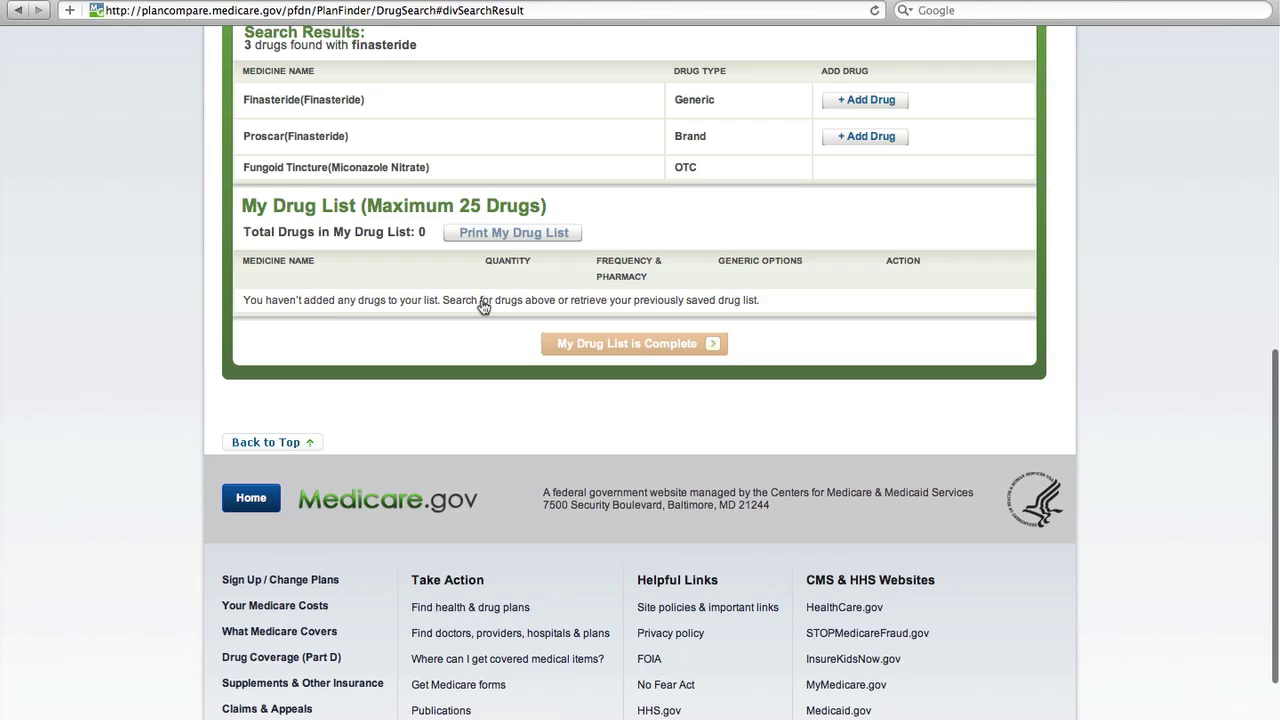
{"action": "scroll", "coordinate": [445, 345], "scroll_direction": "up", "scroll_amount": 5}
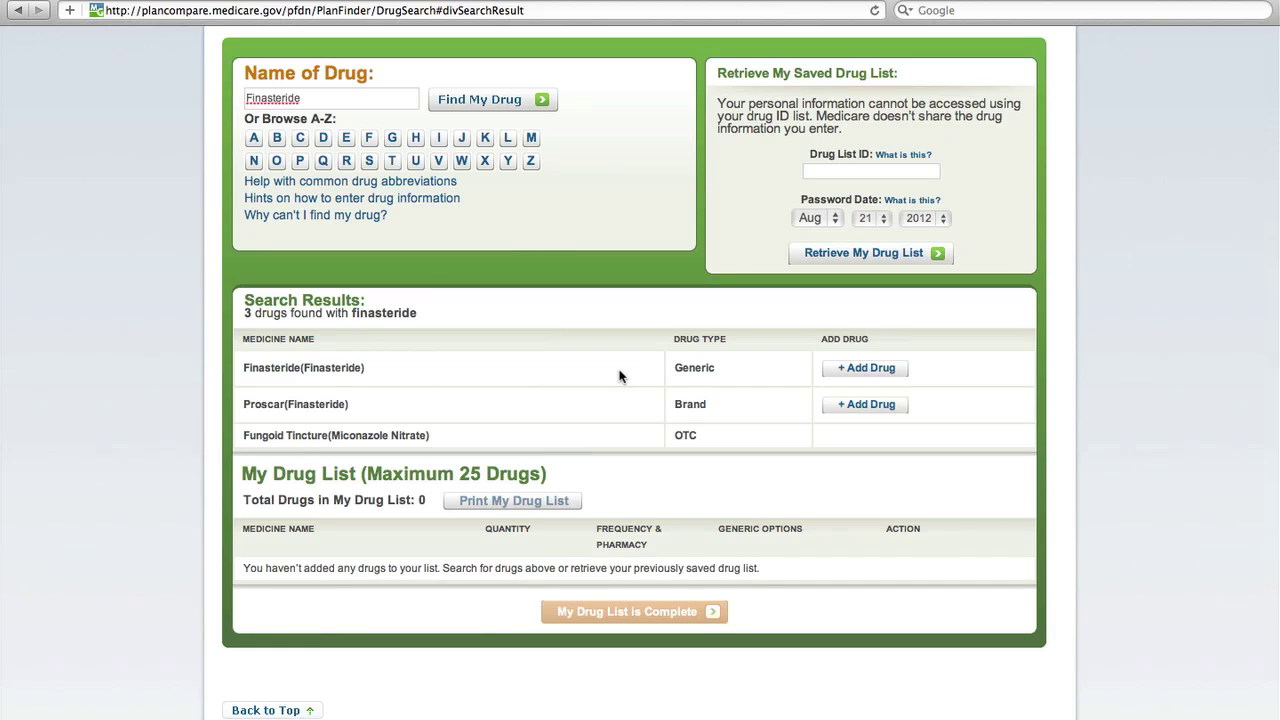
{"action": "left_click", "coordinate": [856, 372]}
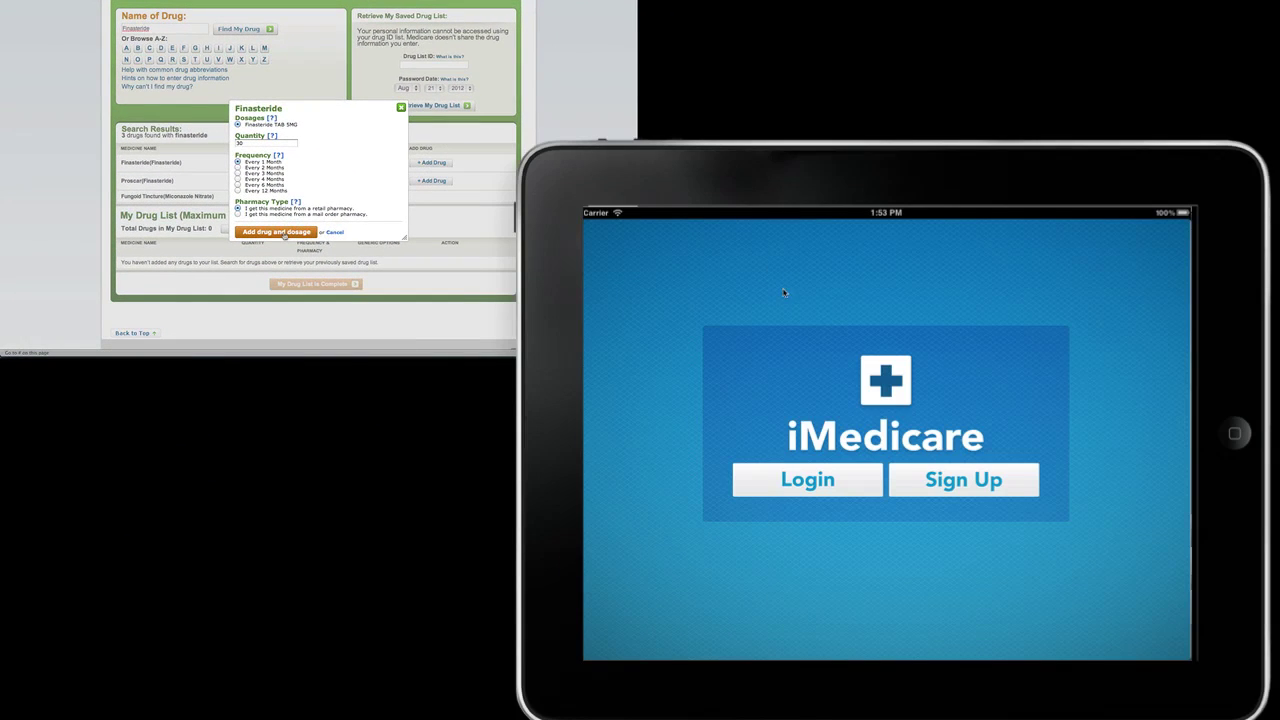
Step: Log in to iMedicare with the account e-mail and password
{"action": "left_click", "coordinate": [808, 479]}
{"action": "type", "text": "a"}
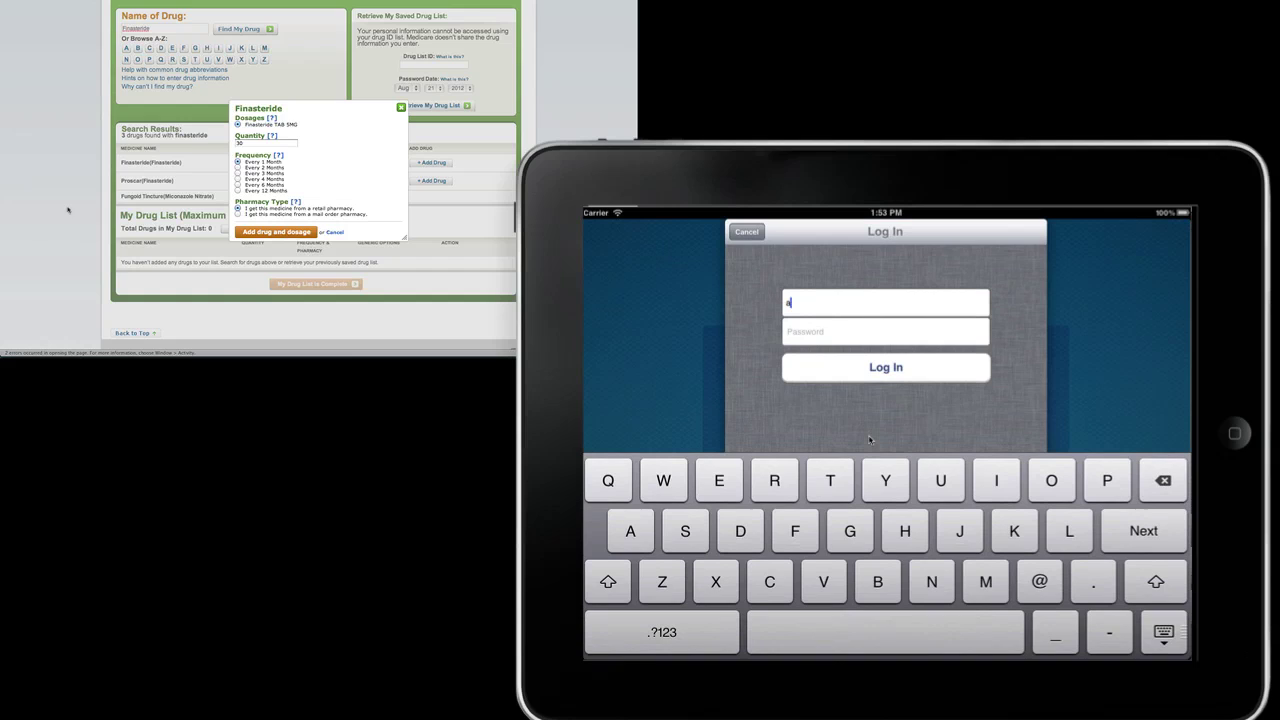
{"action": "type", "text": "@b.com"}
{"action": "key", "text": "Tab"}
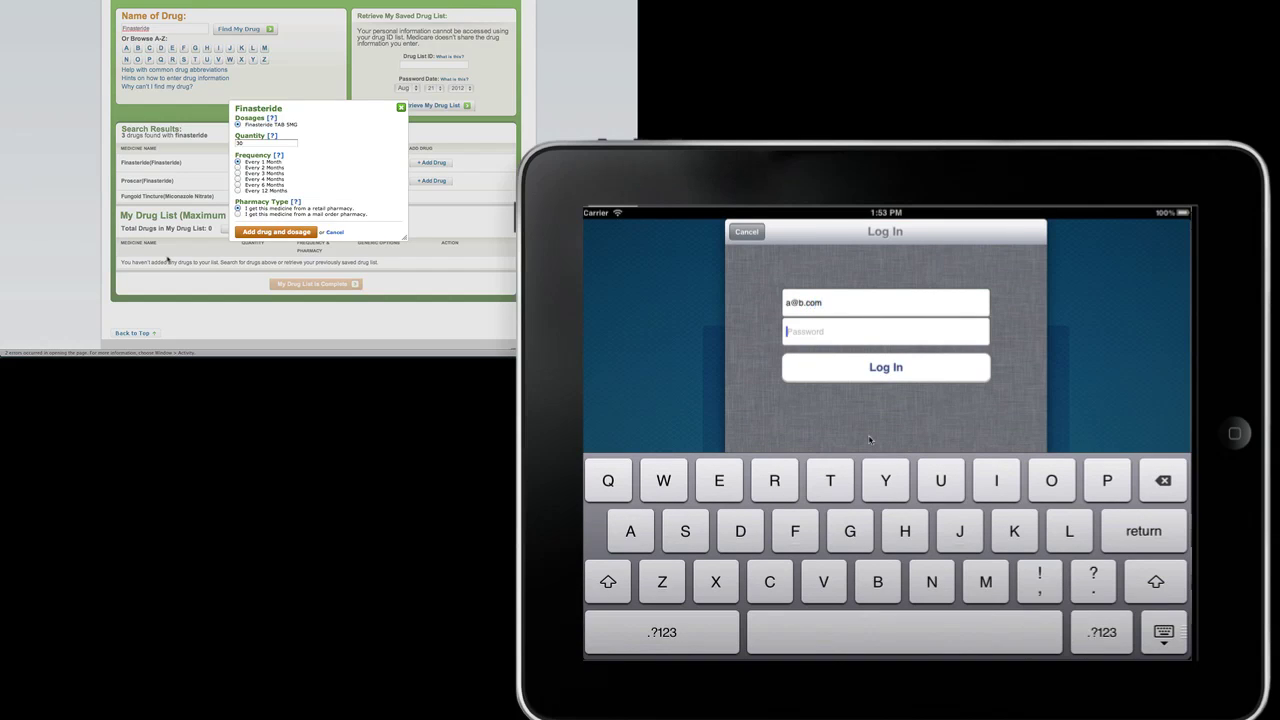
{"action": "type", "text": "aaaaaa"}
{"action": "left_click", "coordinate": [886, 367]}
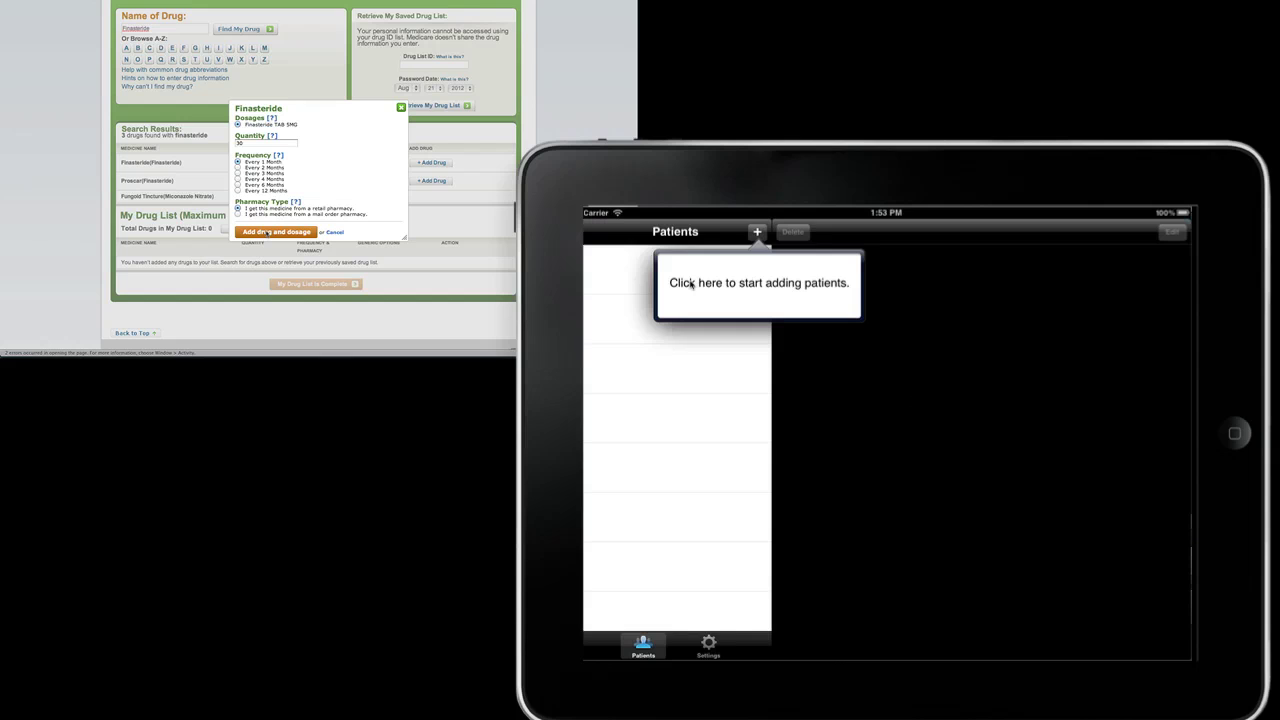
Step: Save a new patient with first and last name, ZIP code 28027 and subsidy None
{"action": "left_click", "coordinate": [757, 232]}
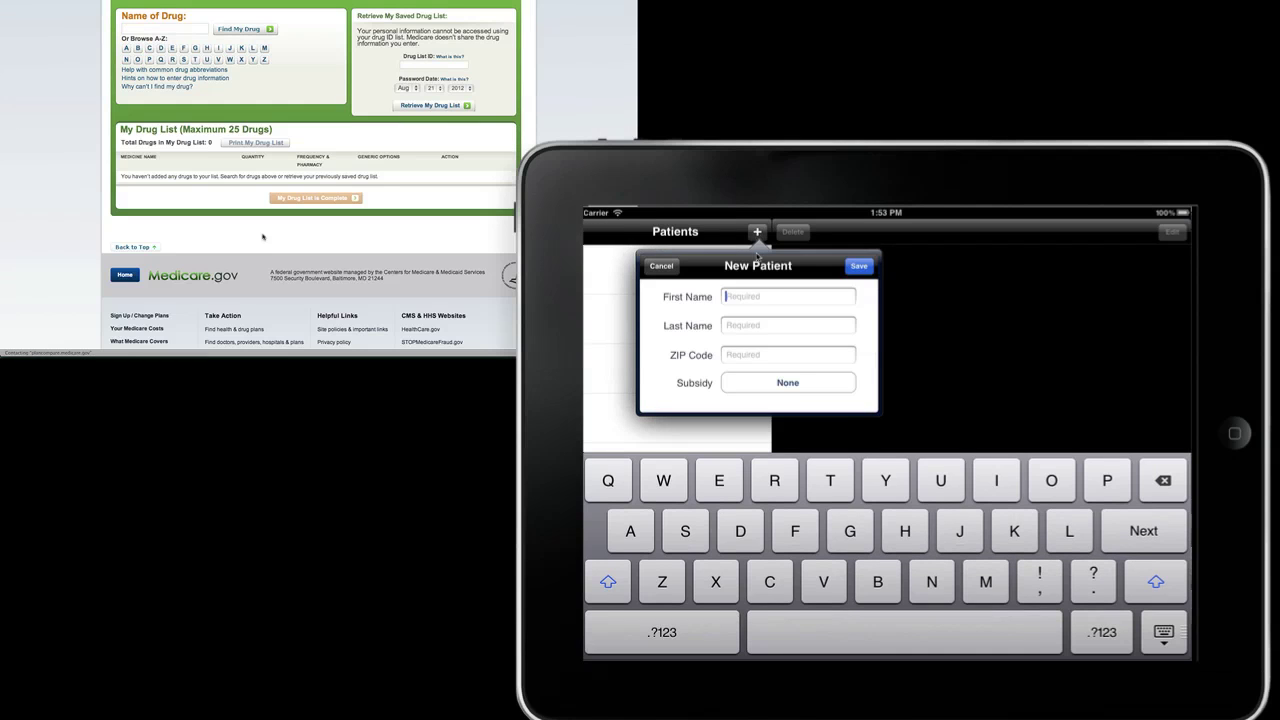
{"action": "type", "text": "John"}
{"action": "left_click", "coordinate": [745, 325]}
{"action": "type", "text": "Smith"}
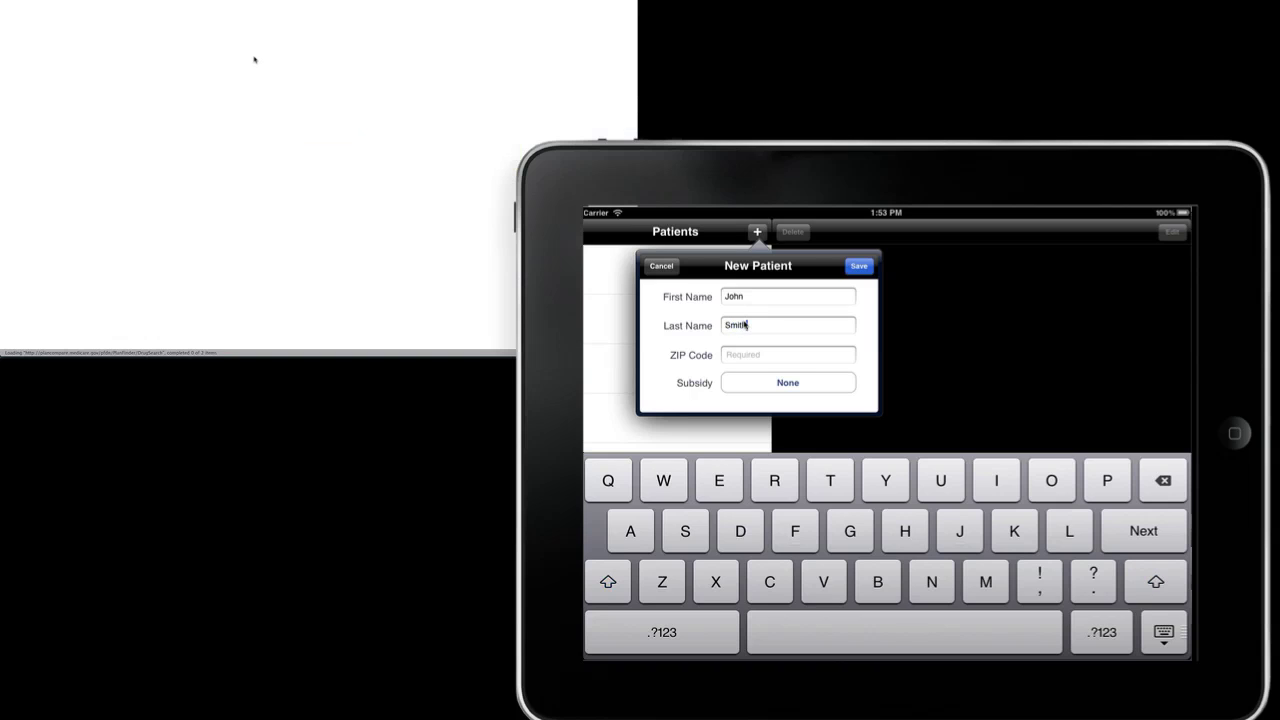
{"action": "left_click", "coordinate": [748, 355]}
{"action": "type", "text": "28027"}
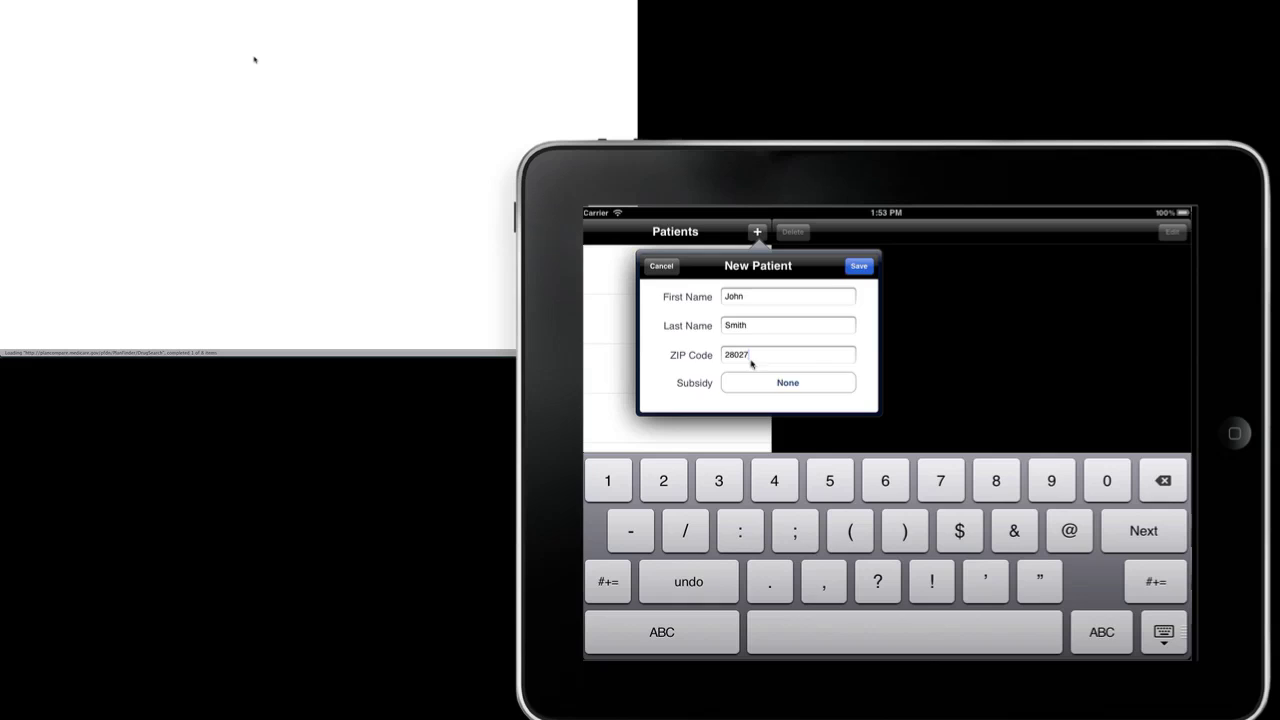
{"action": "left_click", "coordinate": [770, 383]}
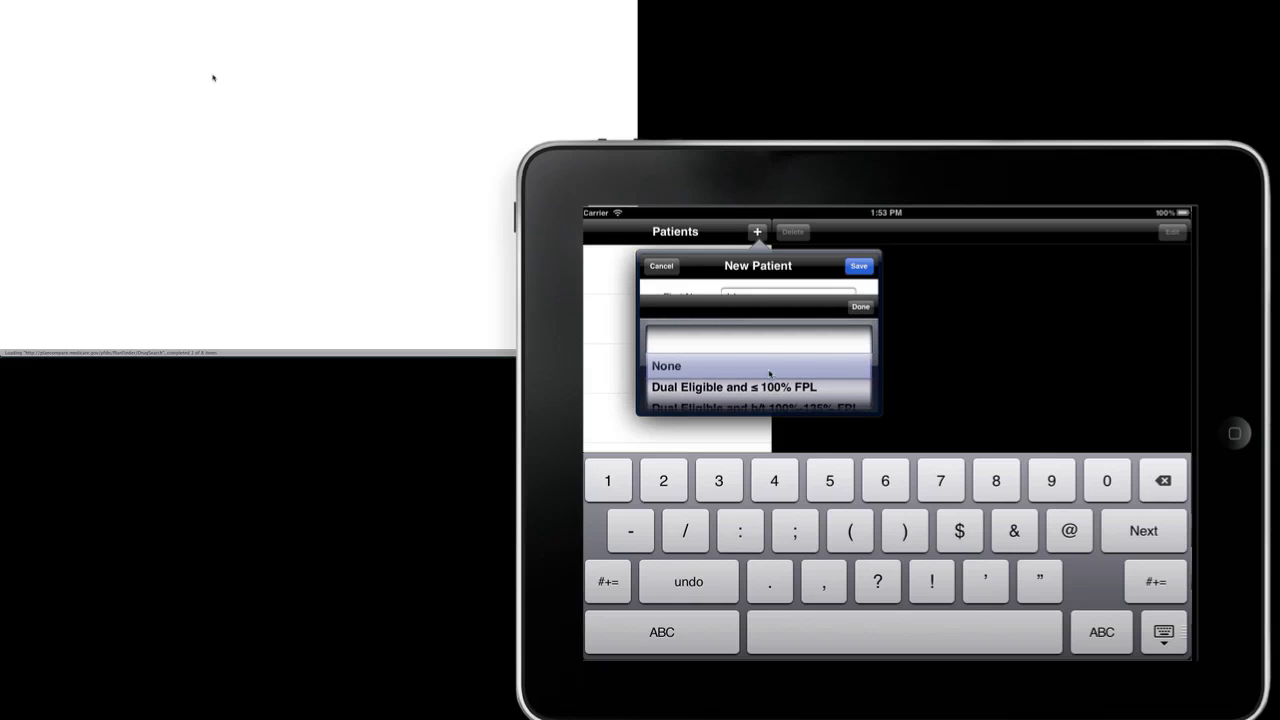
{"action": "left_click_drag", "start_coordinate": [770, 374], "coordinate": [768, 345]}
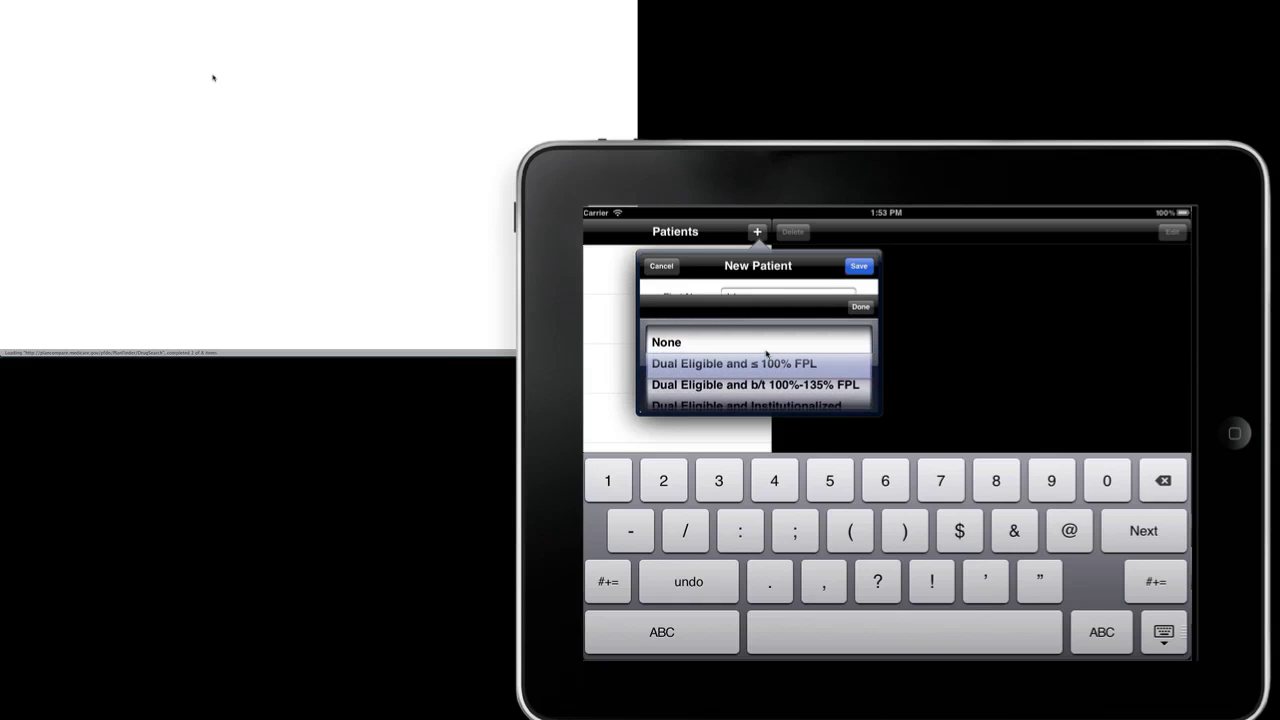
{"action": "left_click", "coordinate": [860, 307]}
{"action": "left_click", "coordinate": [858, 266]}
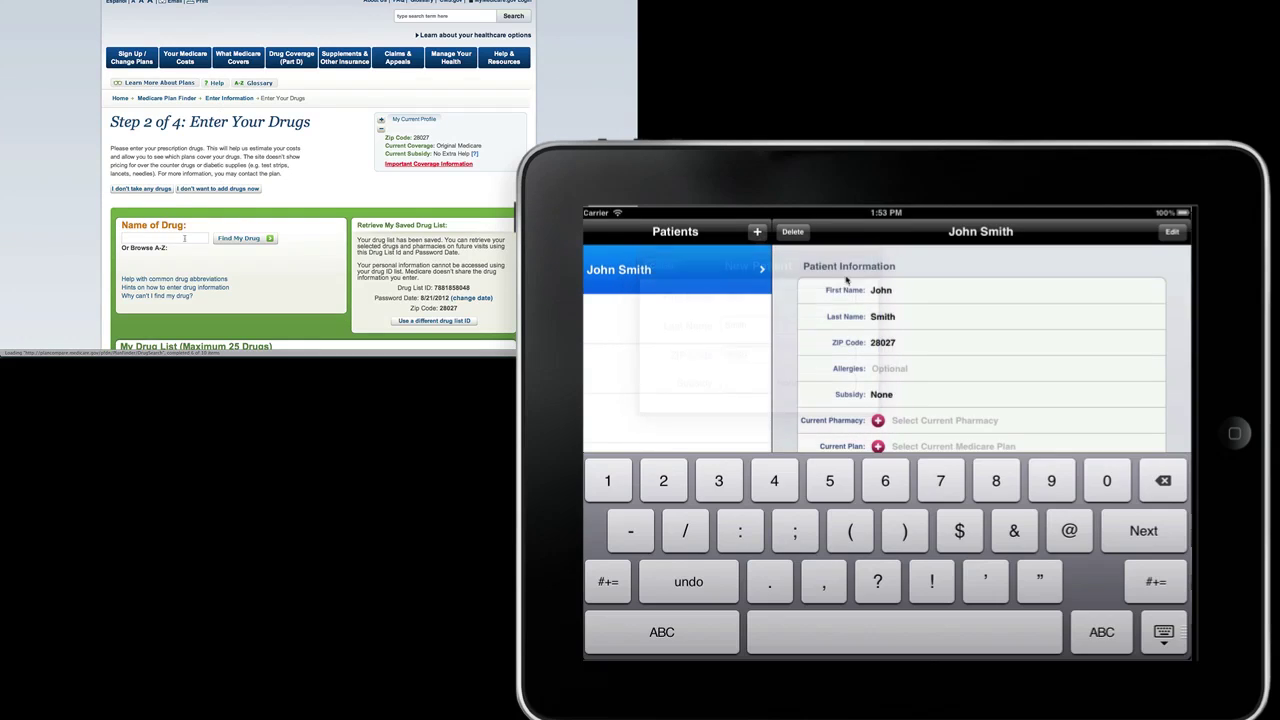
Step: Set current pharmacy MOOSE PROFESSIONAL PHARMACY and current plan Humana Walmart-Preferred Rx Plan (PDP)
{"action": "left_click", "coordinate": [922, 420]}
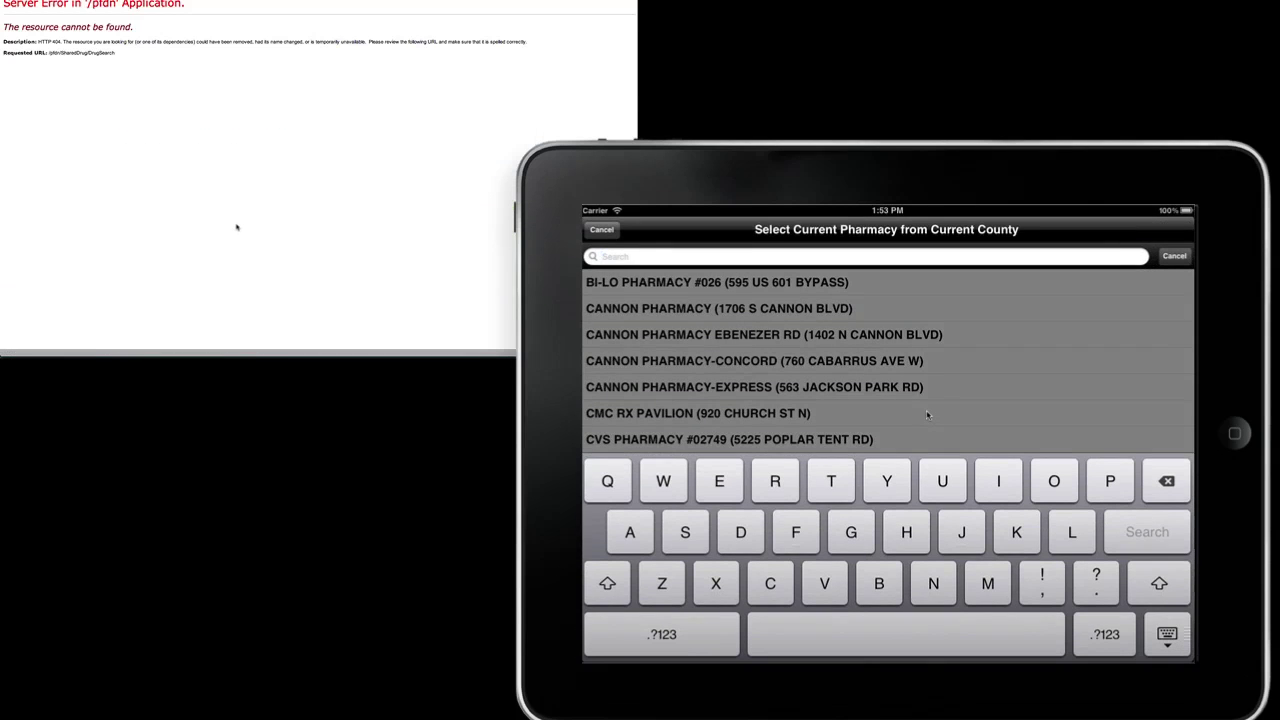
{"action": "type", "text": "moo"}
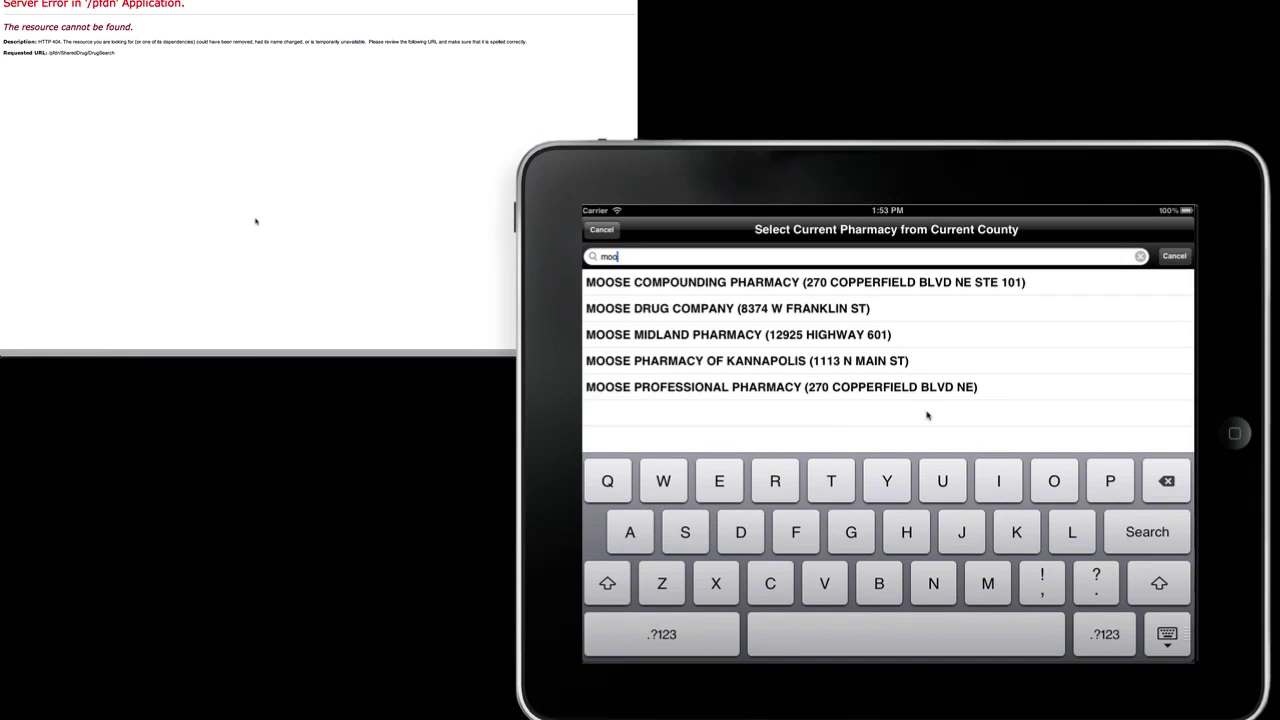
{"action": "left_click", "coordinate": [803, 390]}
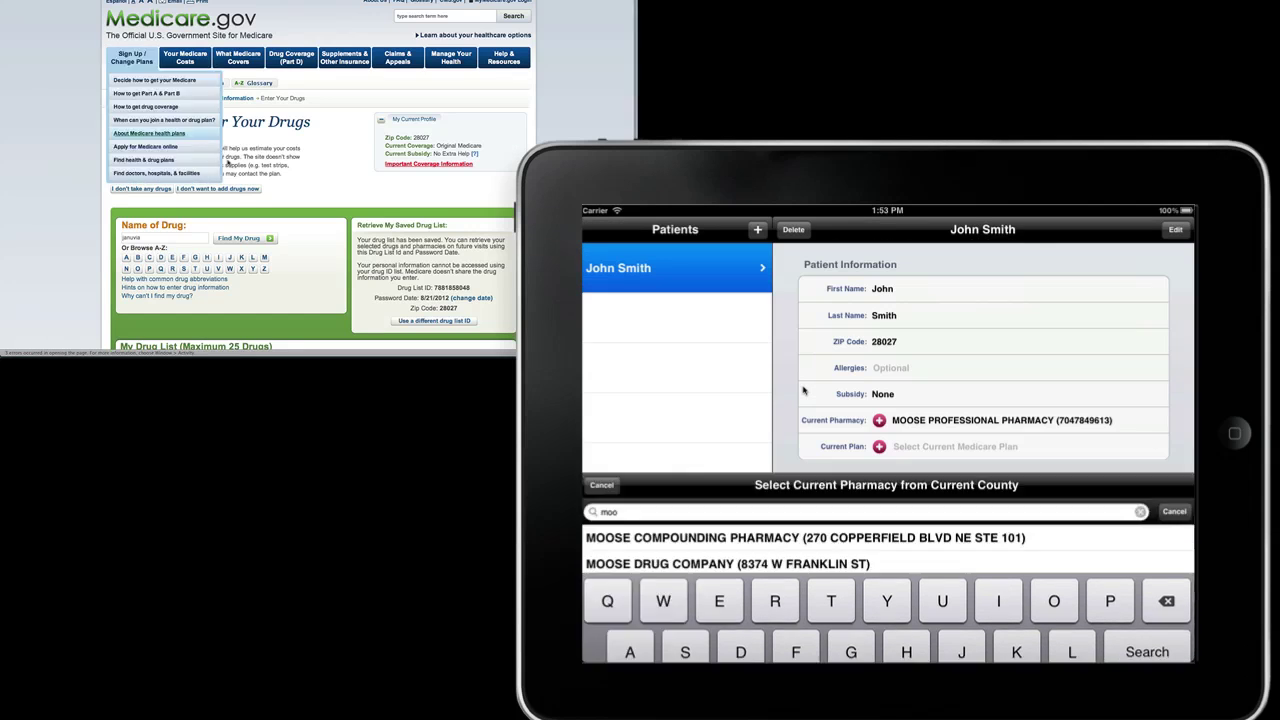
{"action": "left_click", "coordinate": [950, 447]}
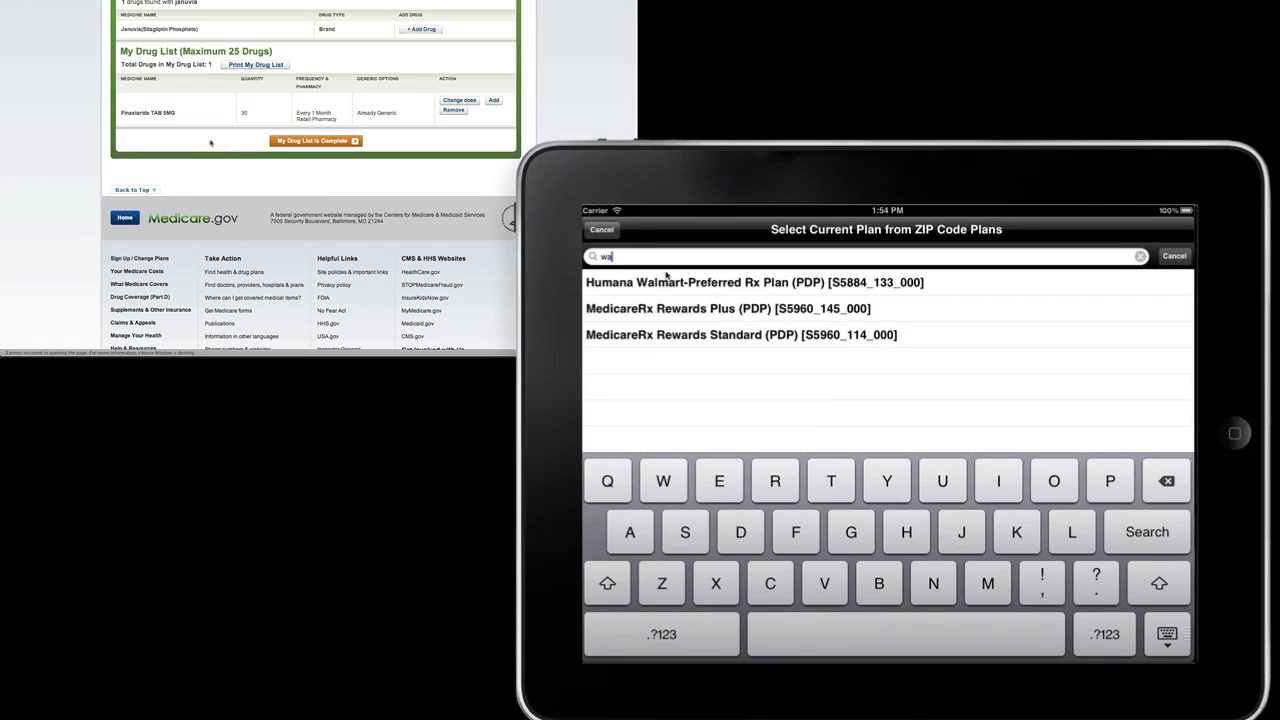
{"action": "left_click", "coordinate": [752, 287]}
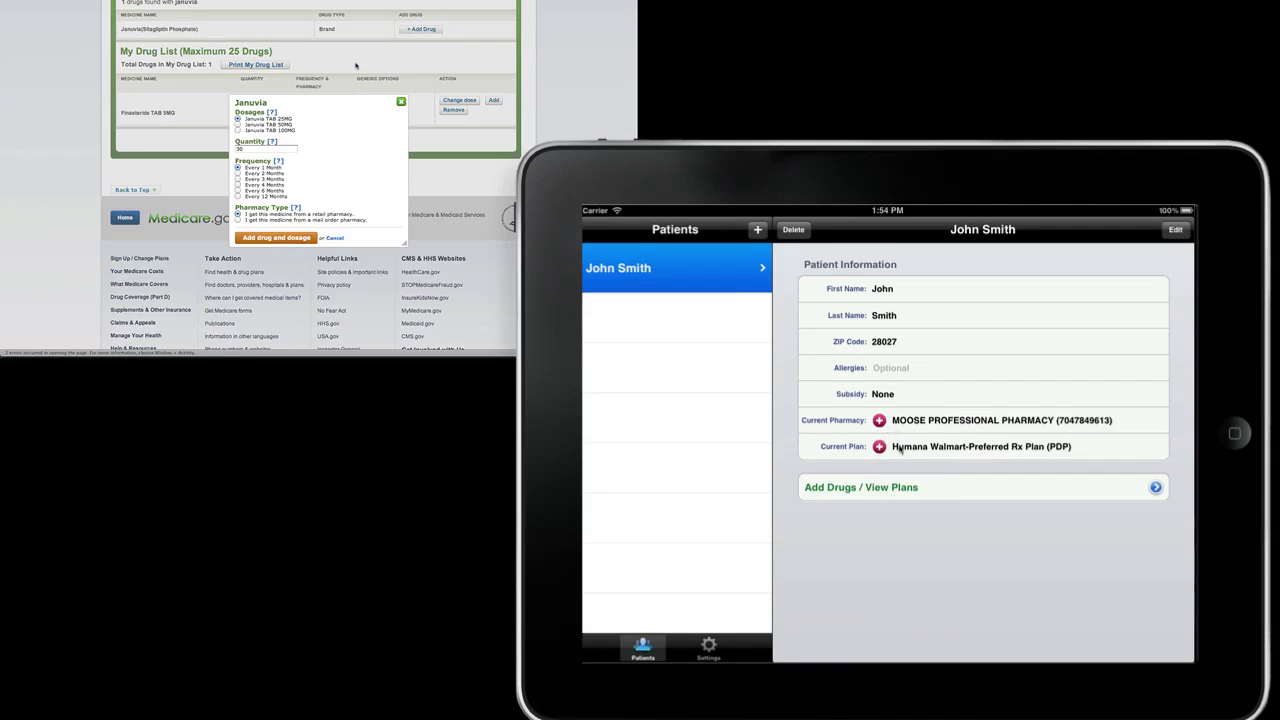
{"action": "left_click", "coordinate": [895, 488]}
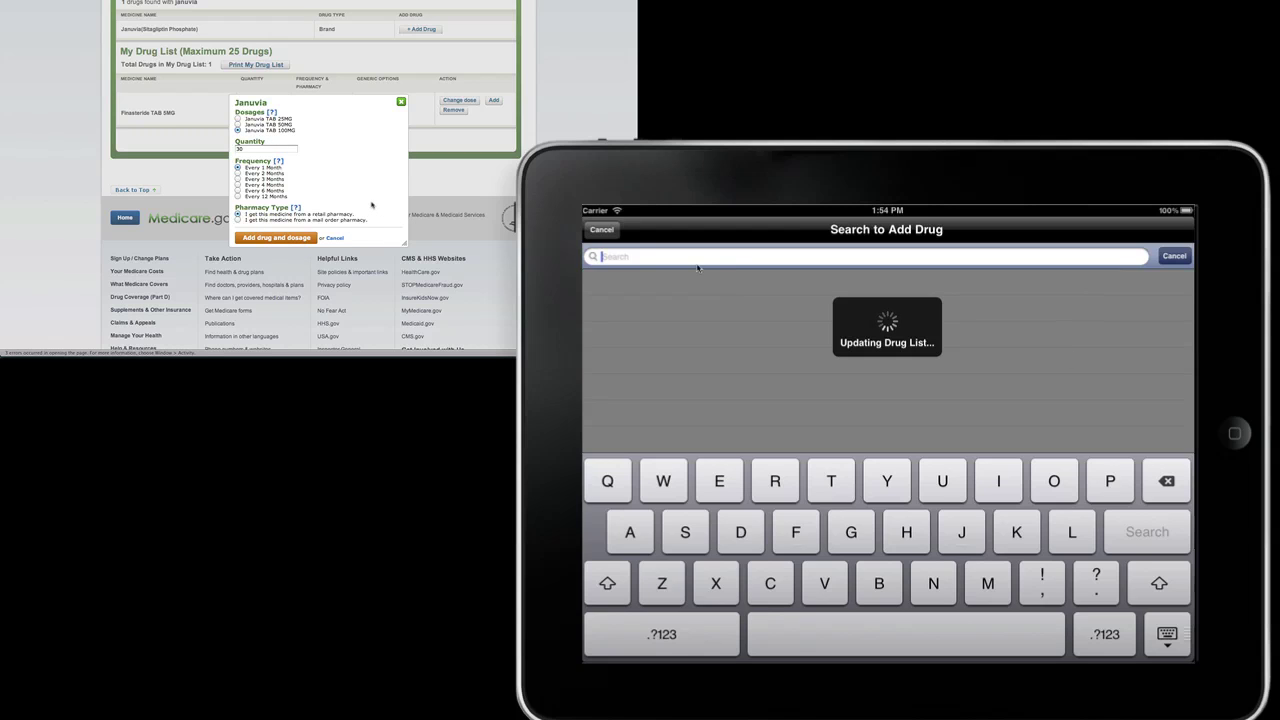
Step: Add Finasteride (Oral Pill) 5 mg, 30 every 1 month, to the patient's drugs
{"action": "type", "text": "fina"}
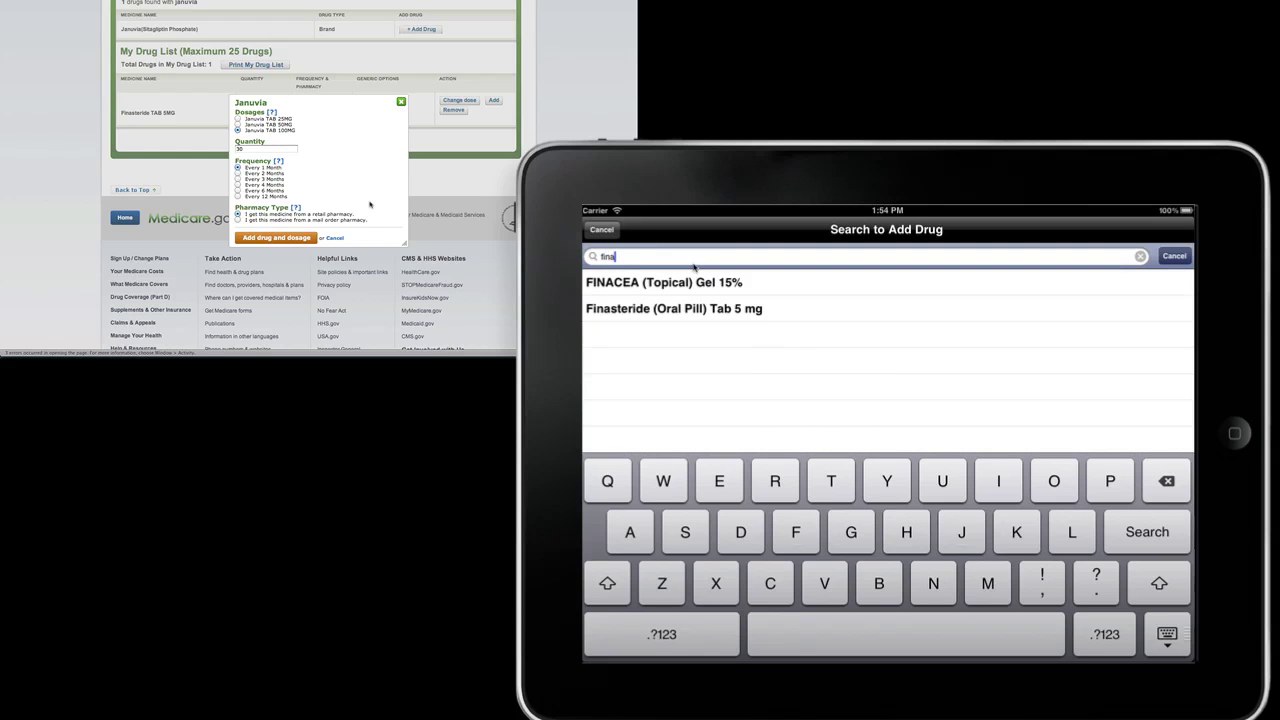
{"action": "left_click", "coordinate": [726, 311]}
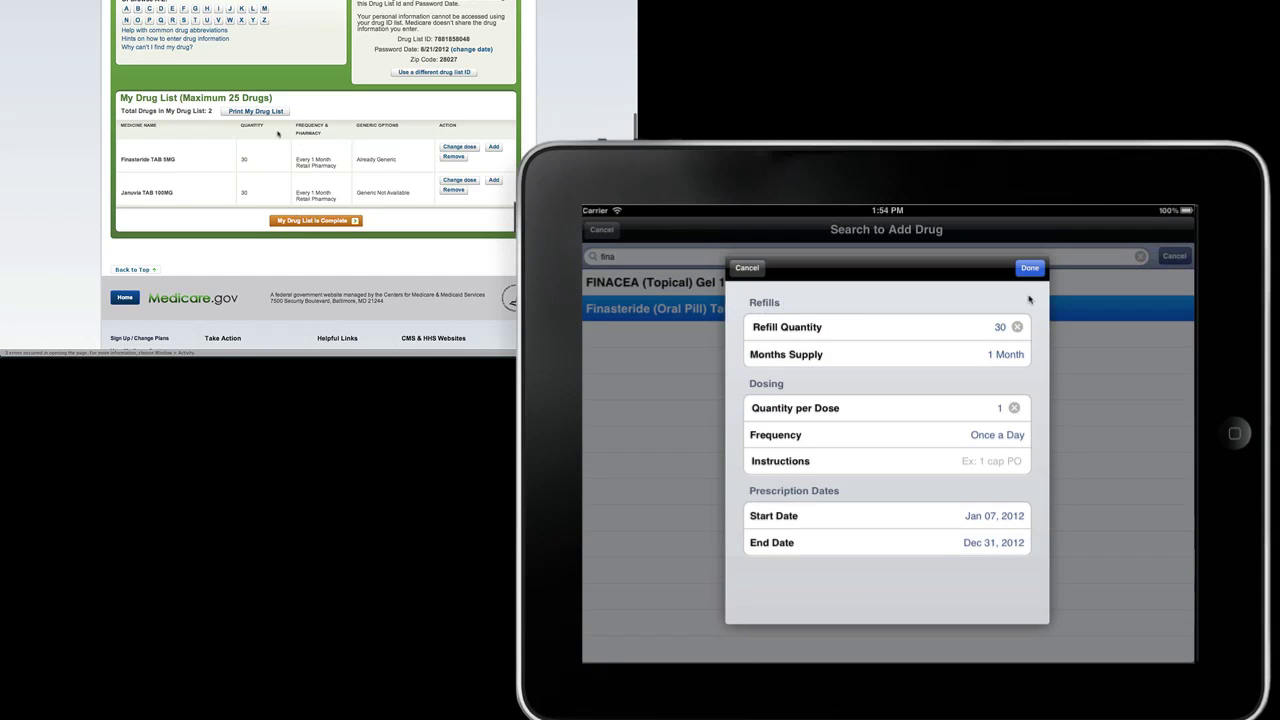
{"action": "scroll", "coordinate": [190, 116], "scroll_direction": "up", "scroll_amount": 3}
Step: Confirm Finasteride, add JANUVIA 100 mg in iMedicare, and search metformin on Medicare.gov
{"action": "left_click", "coordinate": [1030, 268]}
{"action": "type", "text": "metformin"}
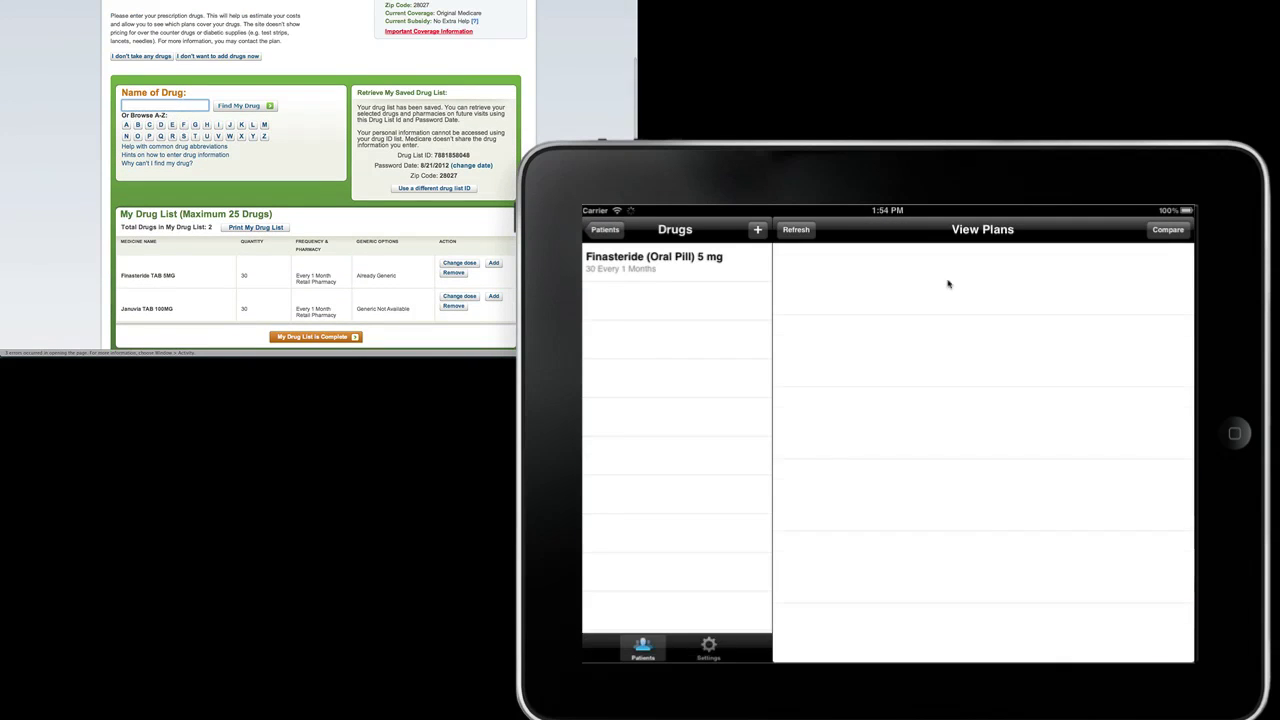
{"action": "left_click", "coordinate": [757, 232]}
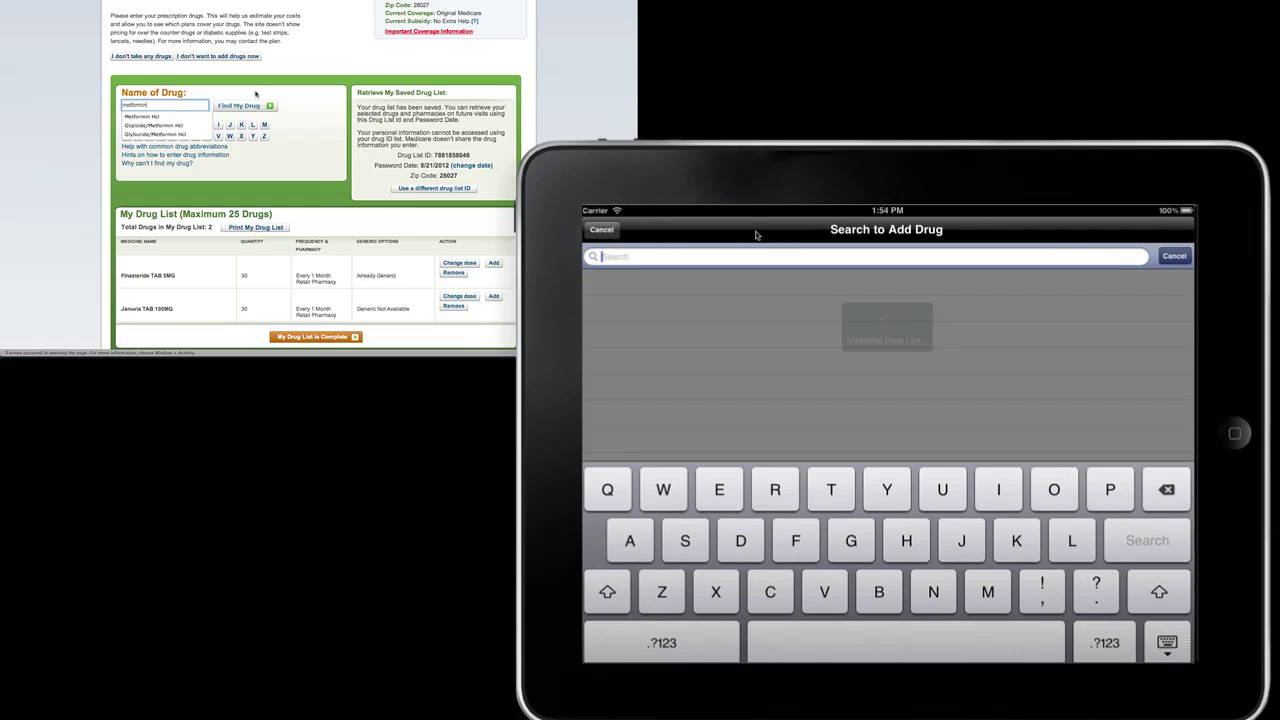
{"action": "type", "text": "januv"}
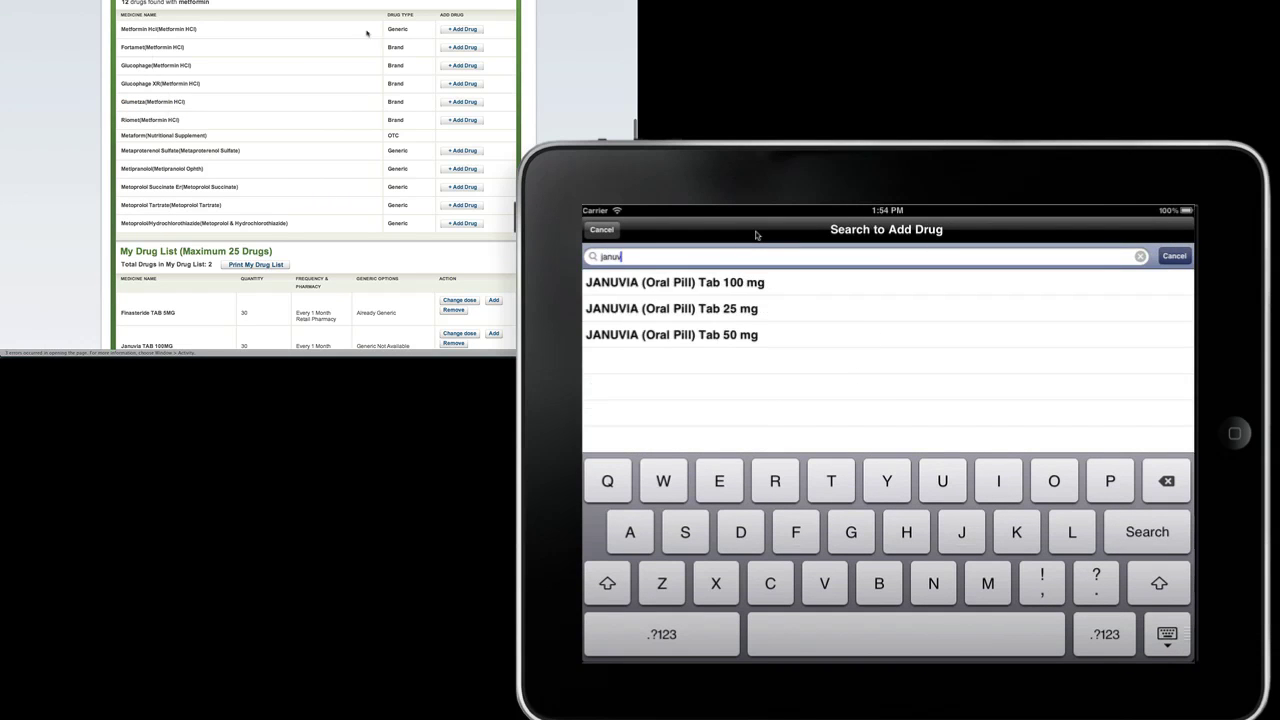
{"action": "left_click", "coordinate": [710, 284]}
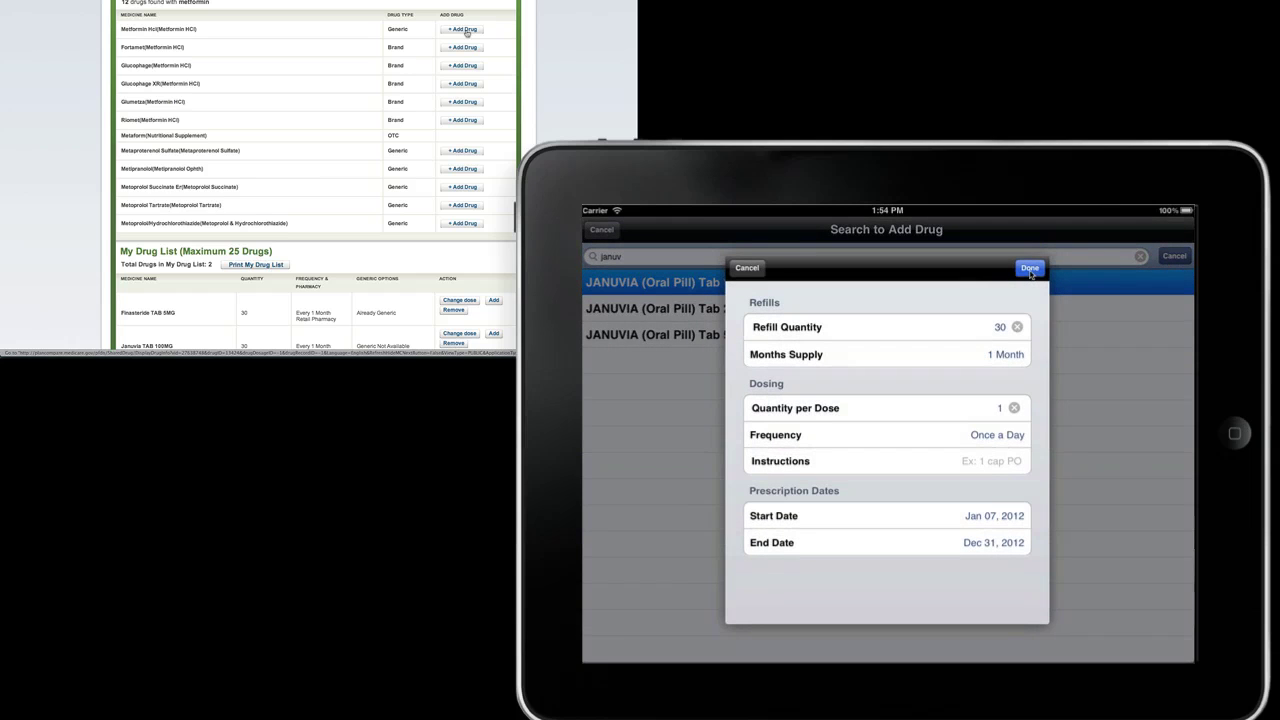
{"action": "left_click", "coordinate": [464, 30]}
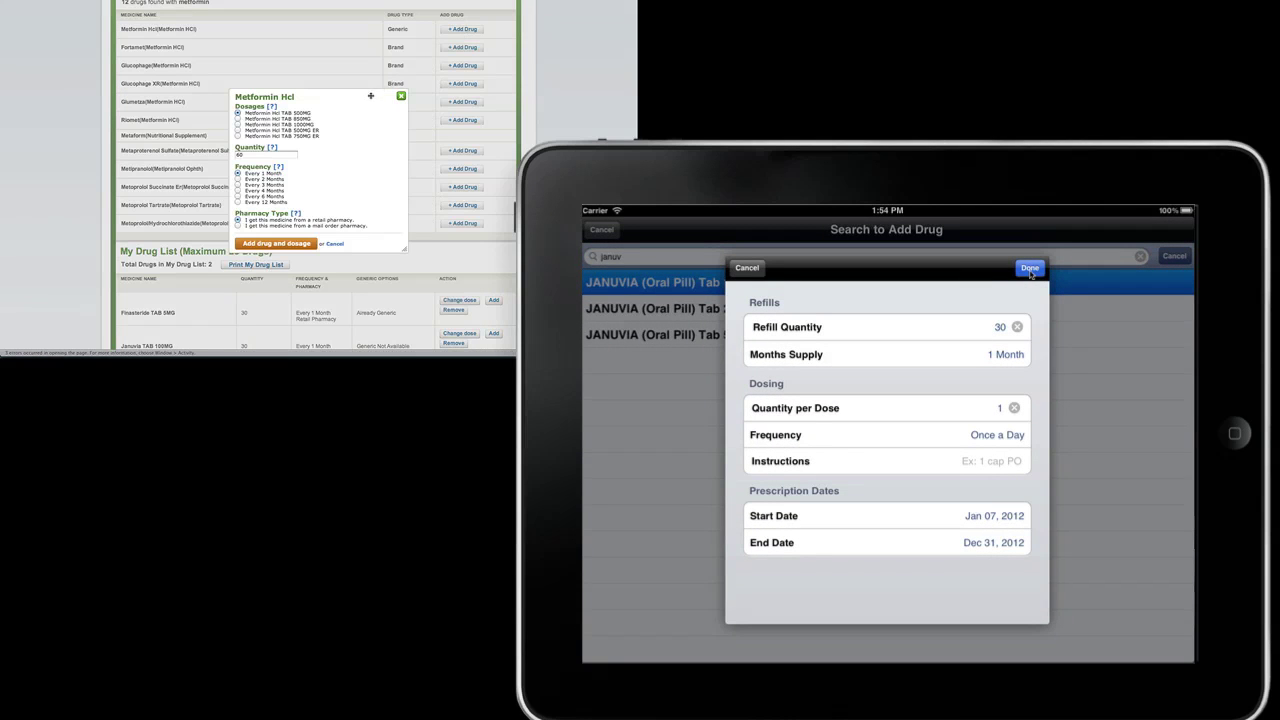
{"action": "left_click", "coordinate": [1030, 269]}
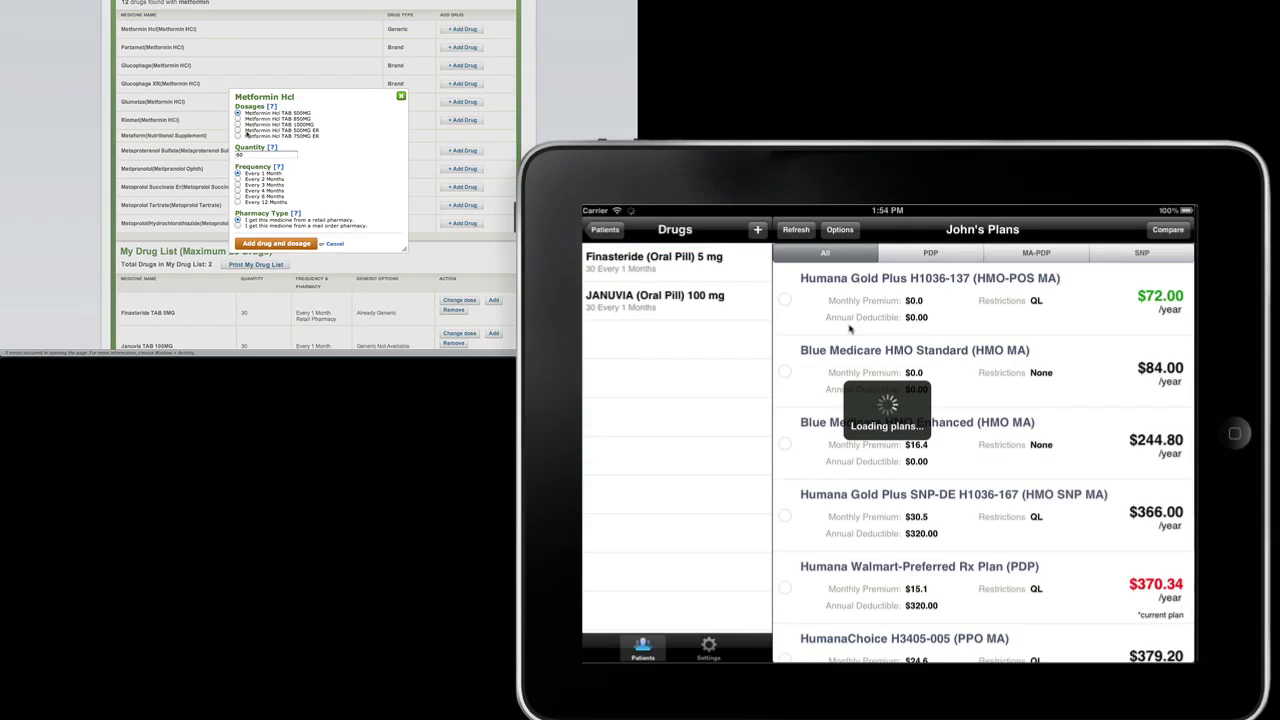
Step: Add metFORMIN 500 mg in iMedicare and Metformin Hcl to the Medicare.gov list
{"action": "left_click", "coordinate": [757, 230]}
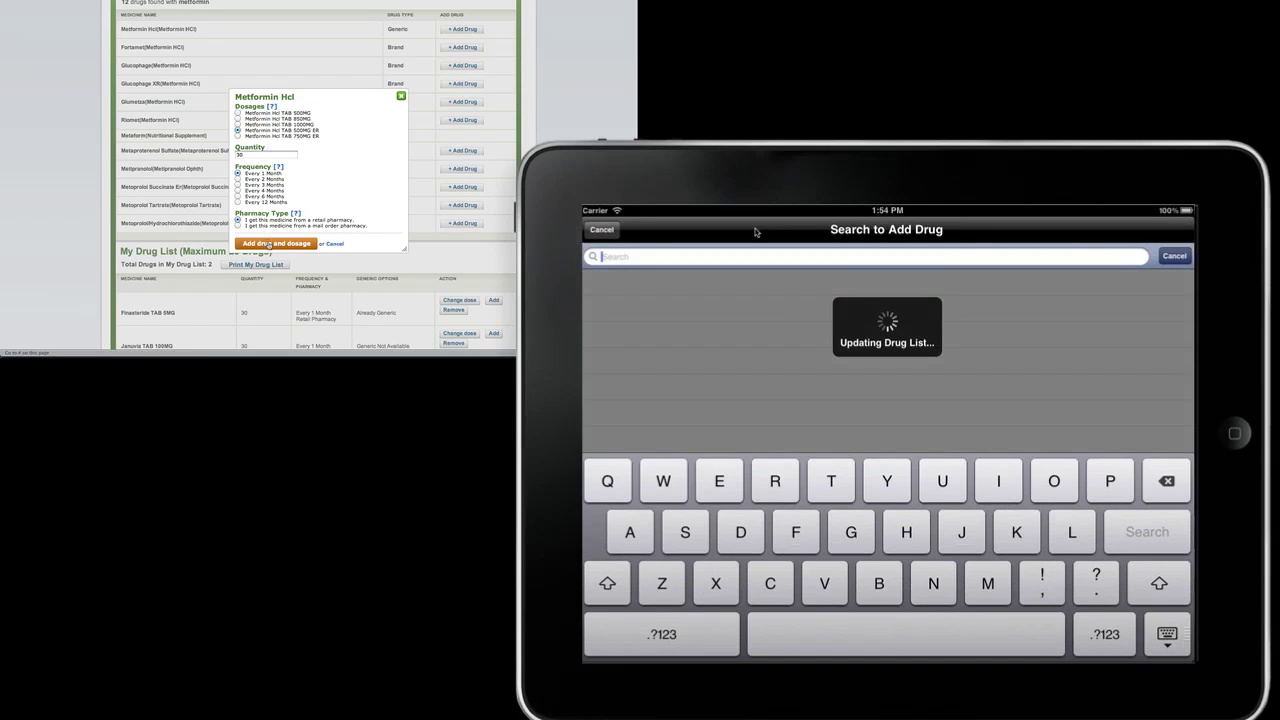
{"action": "type", "text": "metfo"}
{"action": "left_click", "coordinate": [303, 243]}
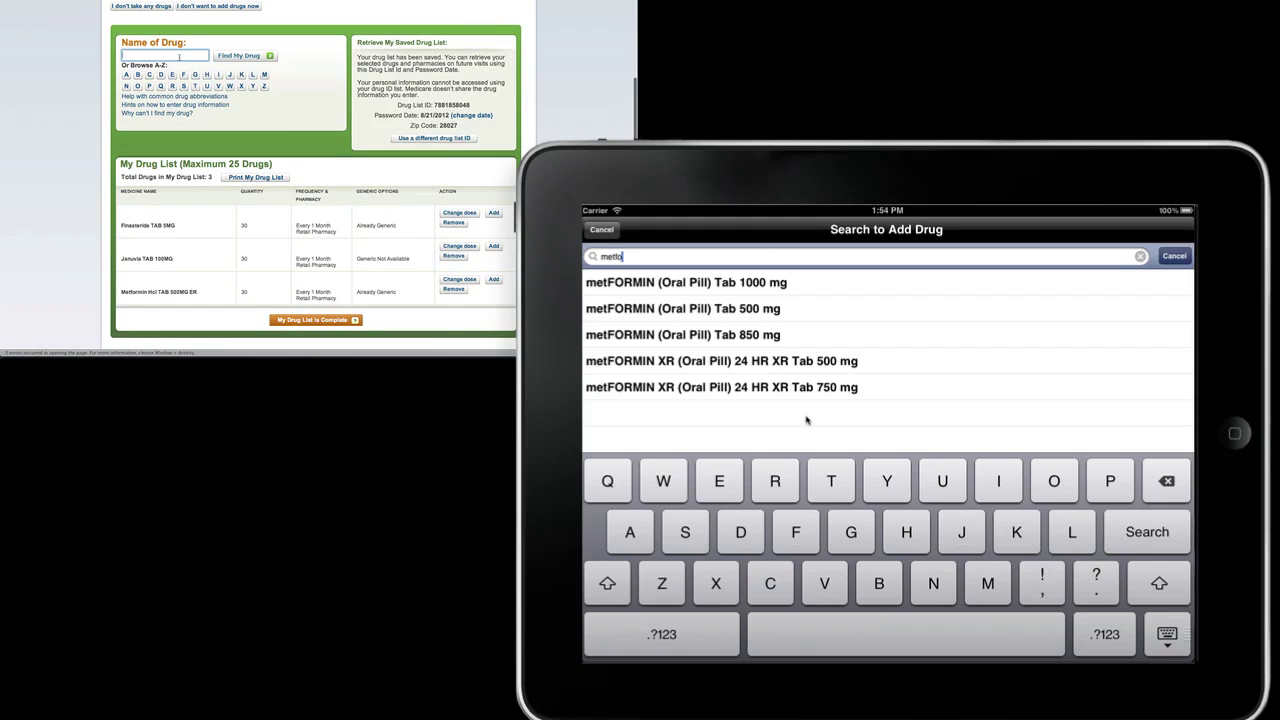
{"action": "left_click", "coordinate": [744, 310]}
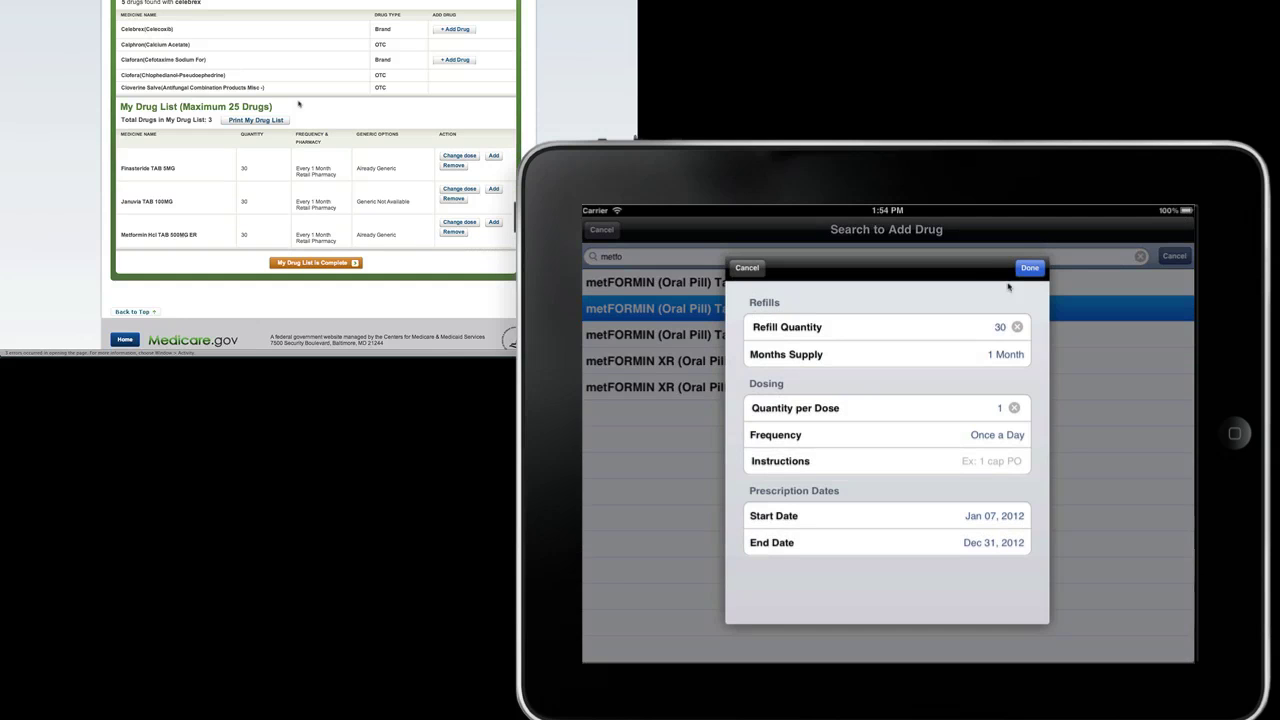
{"action": "left_click", "coordinate": [1029, 269]}
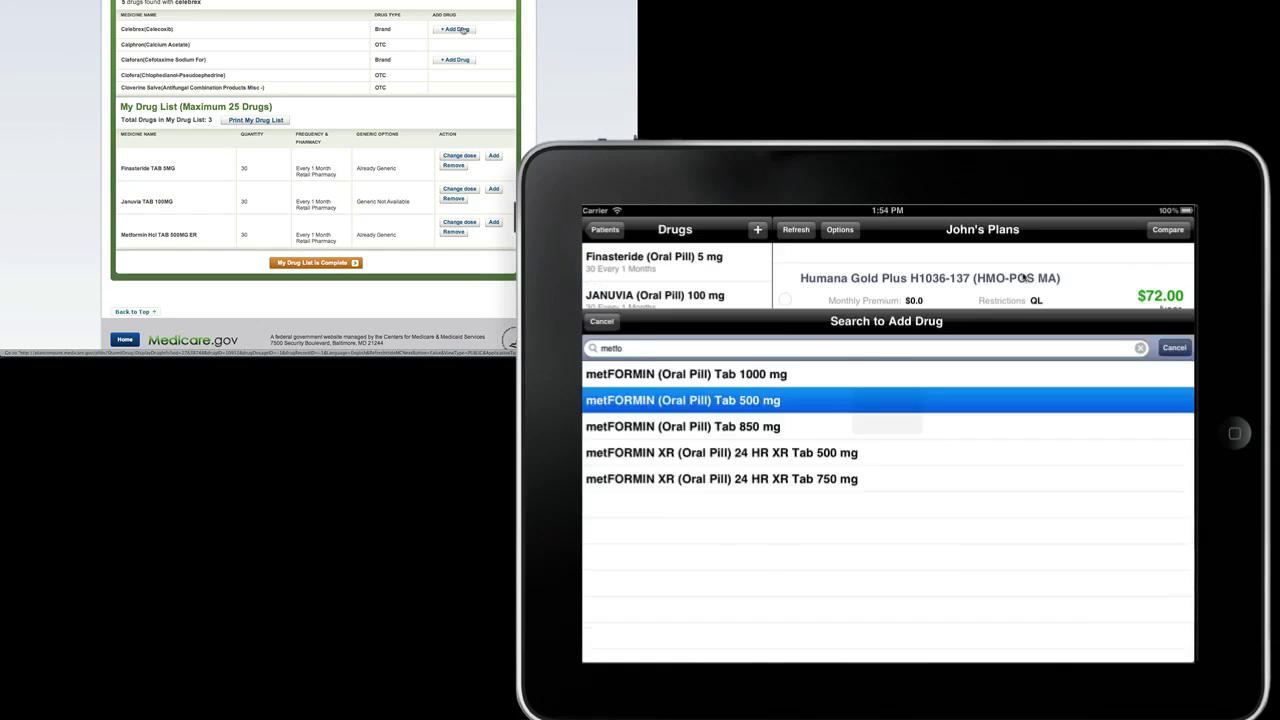
Step: Add CeleBREX 200 mg capsule and NexIUM EC 40 mg capsule to the iMedicare drugs
{"action": "left_click", "coordinate": [758, 230]}
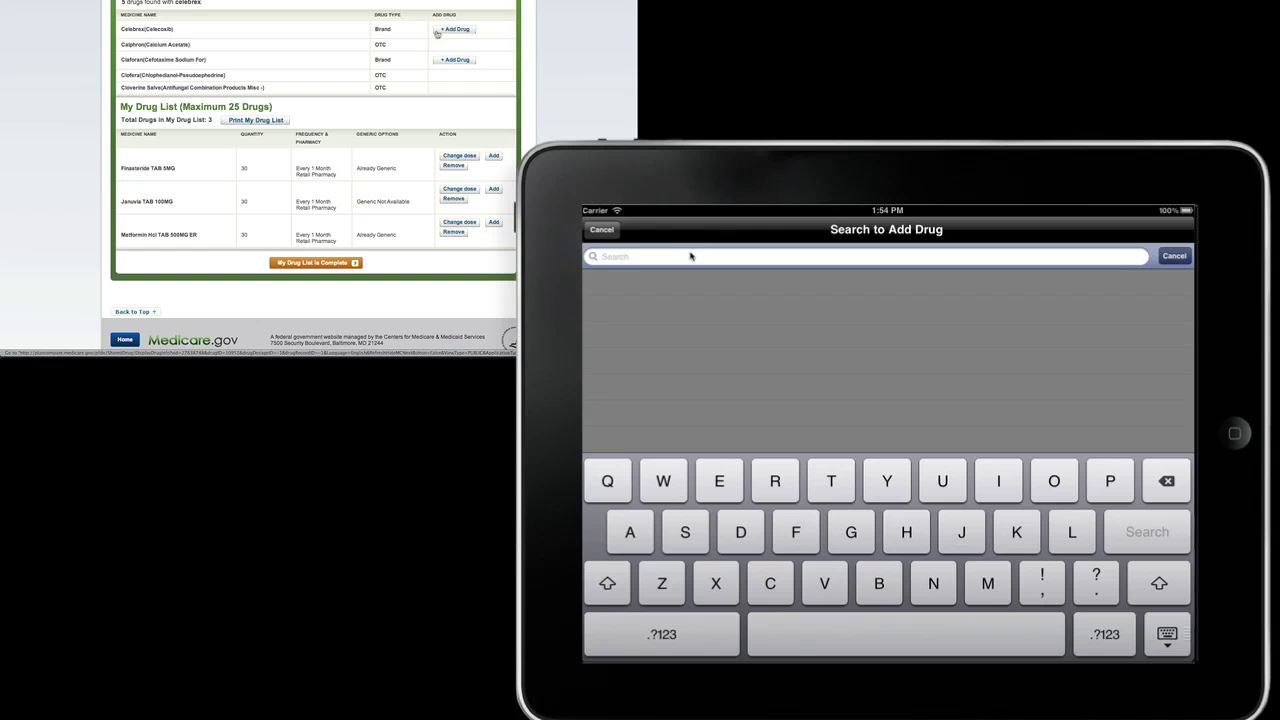
{"action": "type", "text": "celebre"}
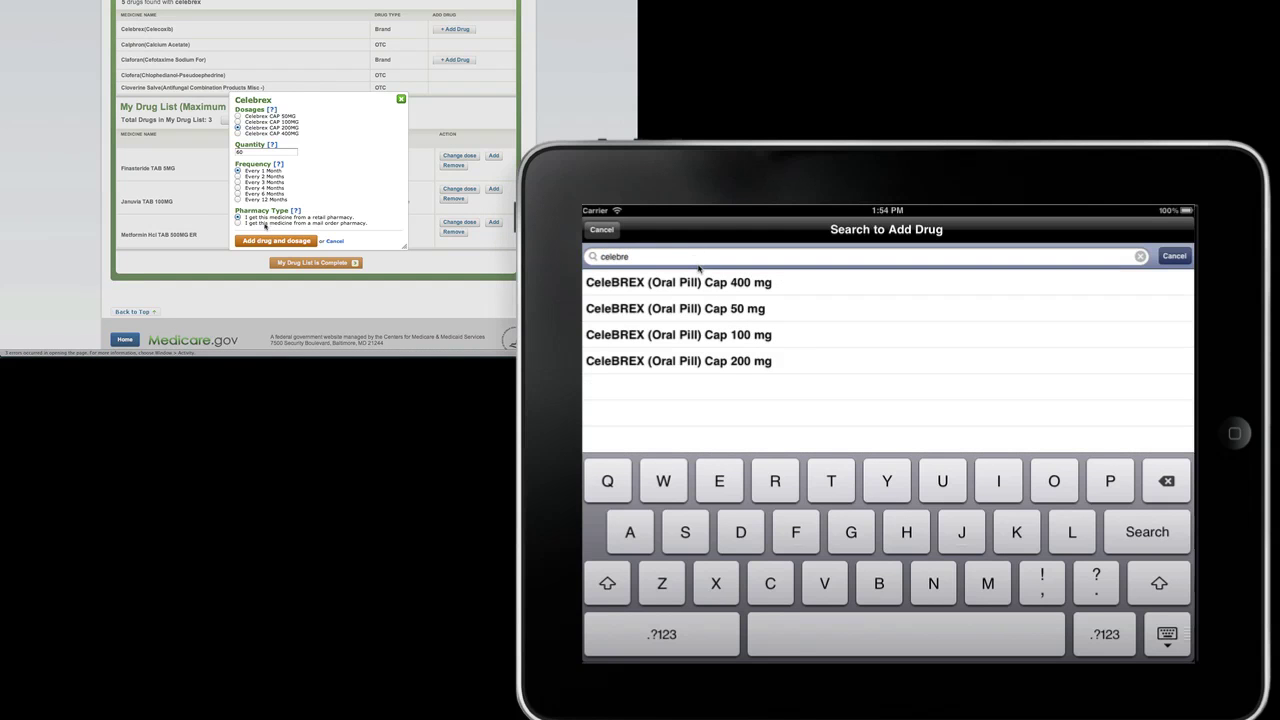
{"action": "left_click", "coordinate": [771, 364]}
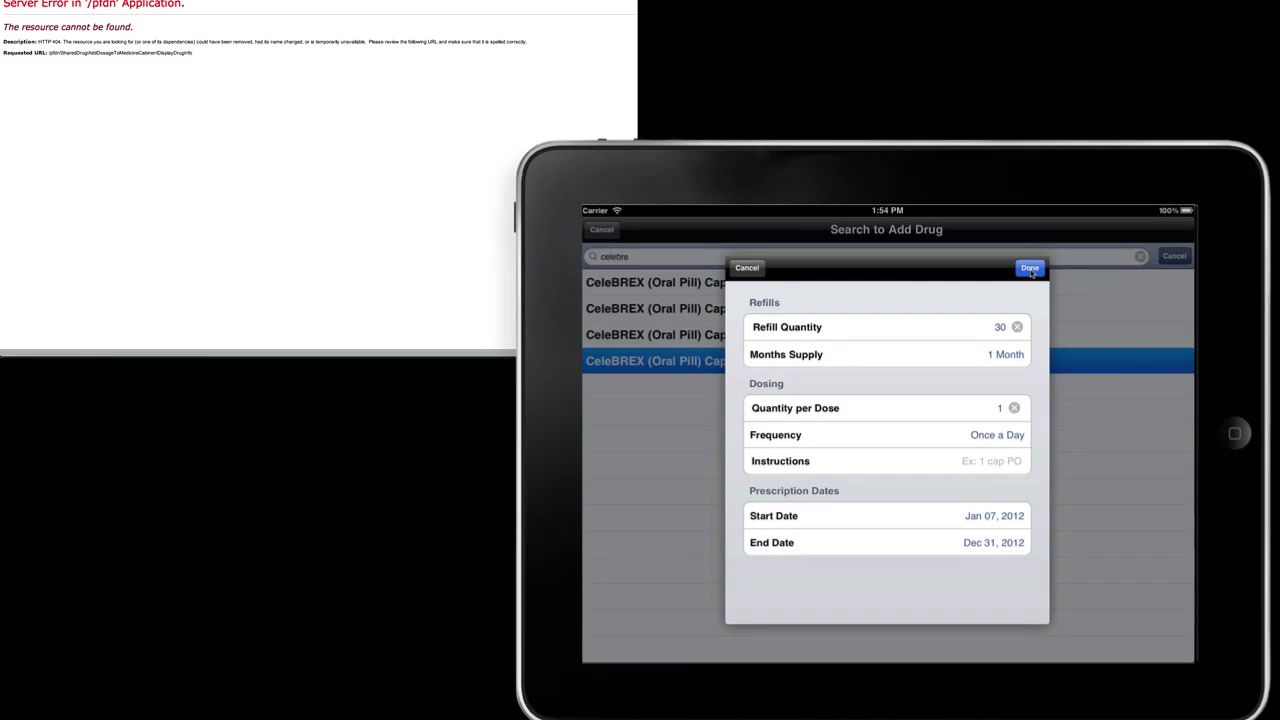
{"action": "left_click", "coordinate": [1030, 268]}
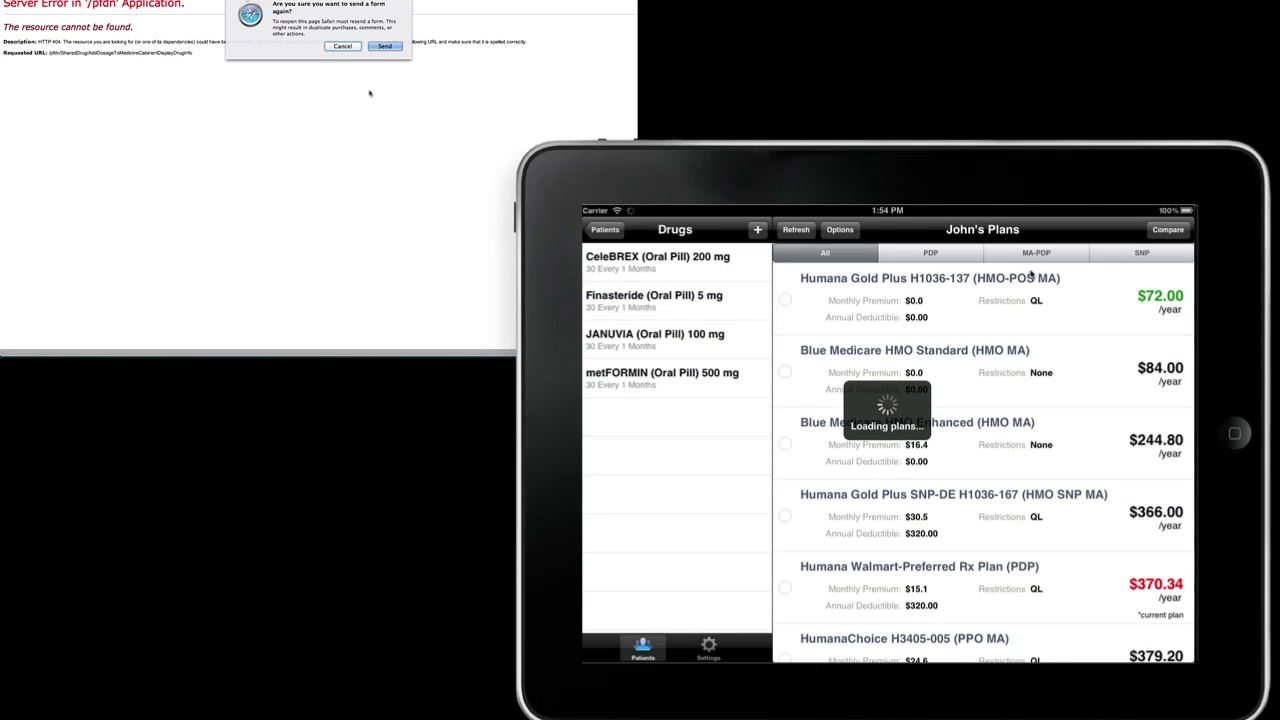
{"action": "left_click", "coordinate": [757, 230]}
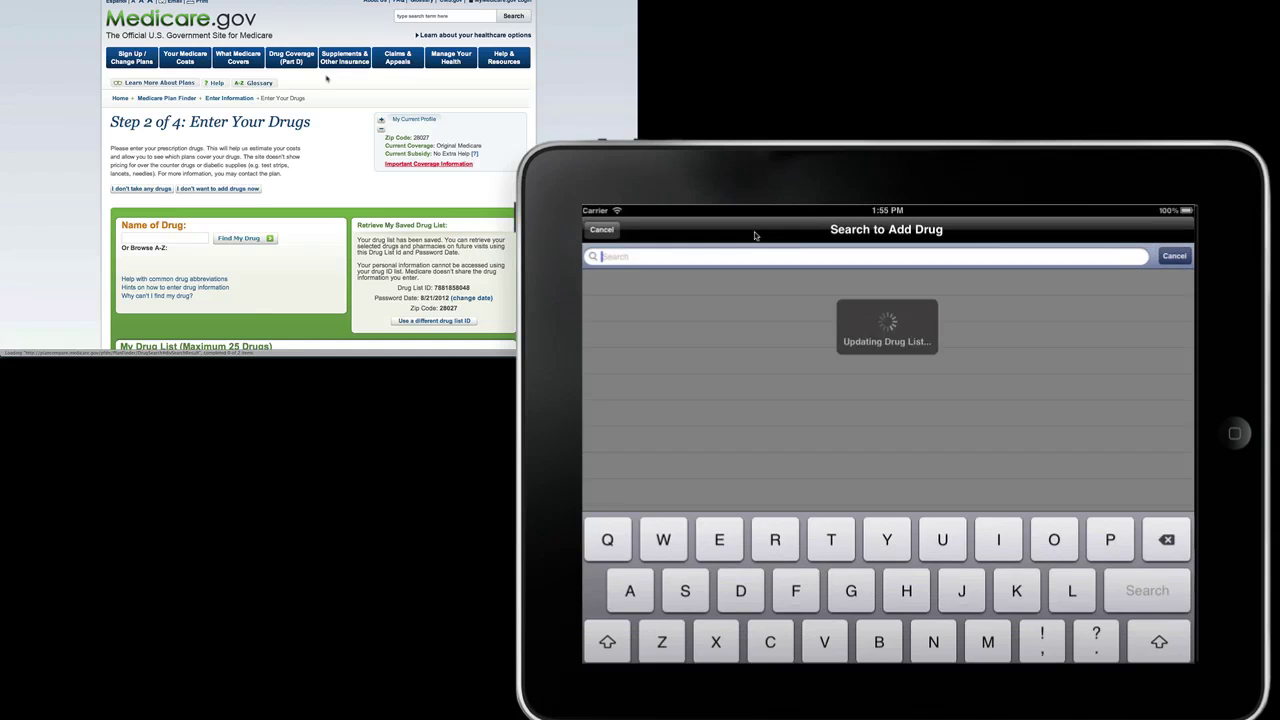
{"action": "type", "text": "nexiu"}
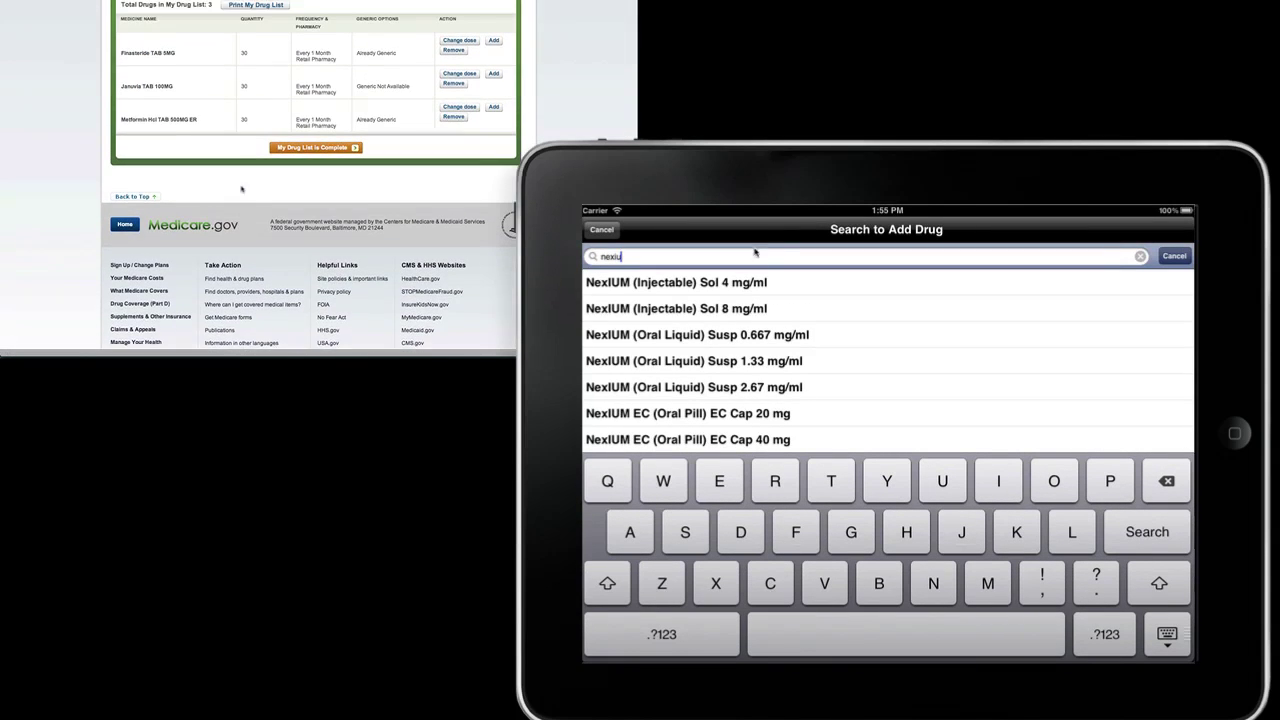
{"action": "type", "text": "m"}
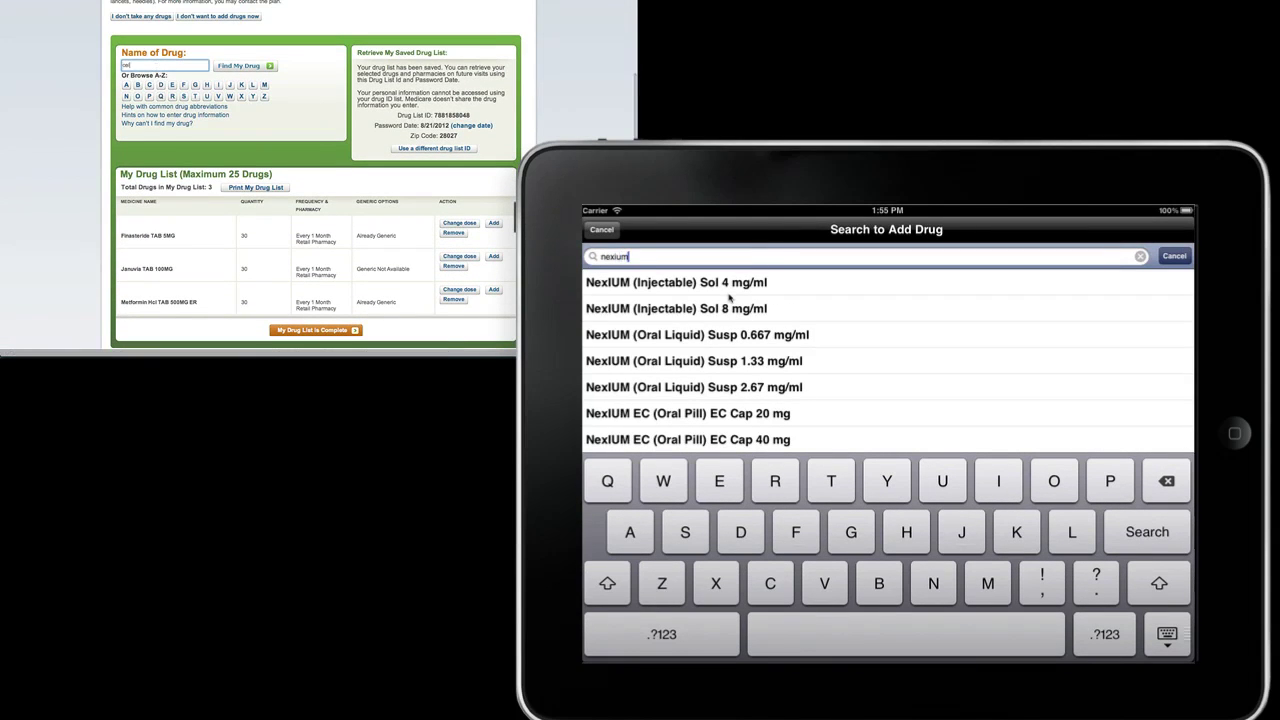
{"action": "left_click_drag", "start_coordinate": [805, 376], "coordinate": [824, 434]}
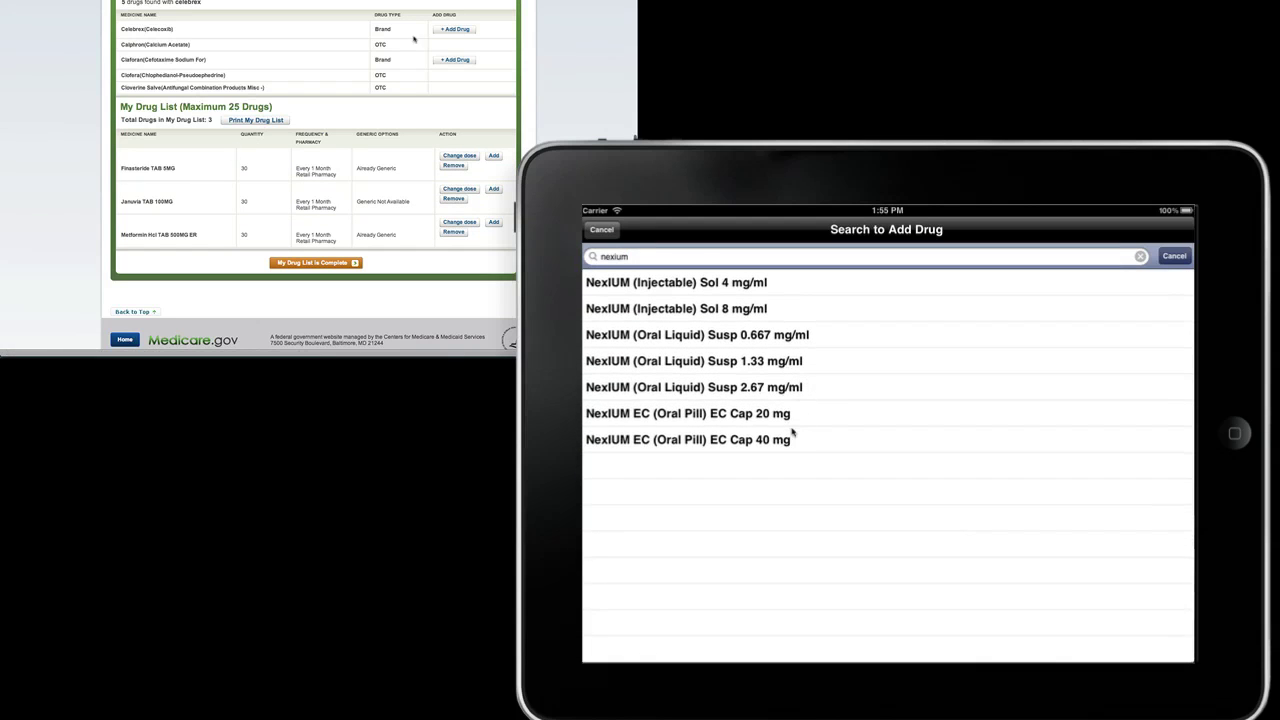
{"action": "left_click", "coordinate": [792, 437]}
{"action": "left_click", "coordinate": [1029, 268]}
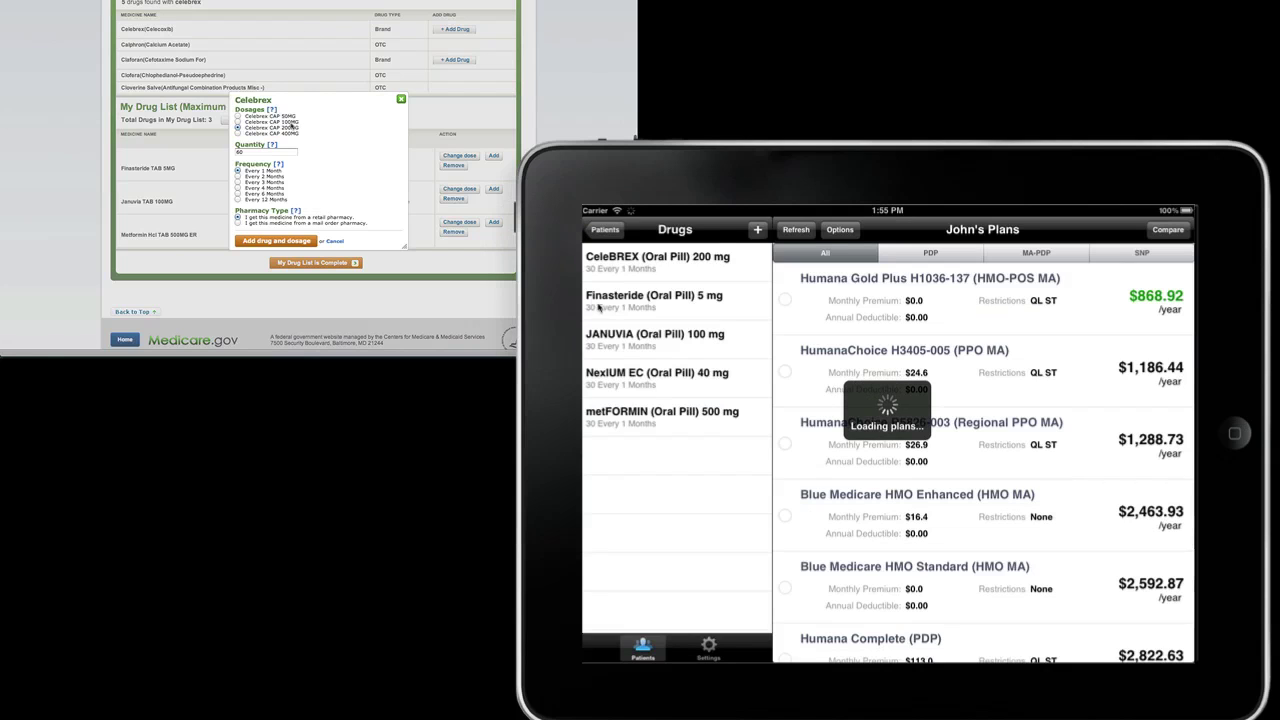
Step: Add Sertraline 50 mg and AVAPRO 150 mg in iMedicare; add Nexium on Medicare.gov
{"action": "left_click", "coordinate": [757, 229]}
{"action": "type", "text": "s"}
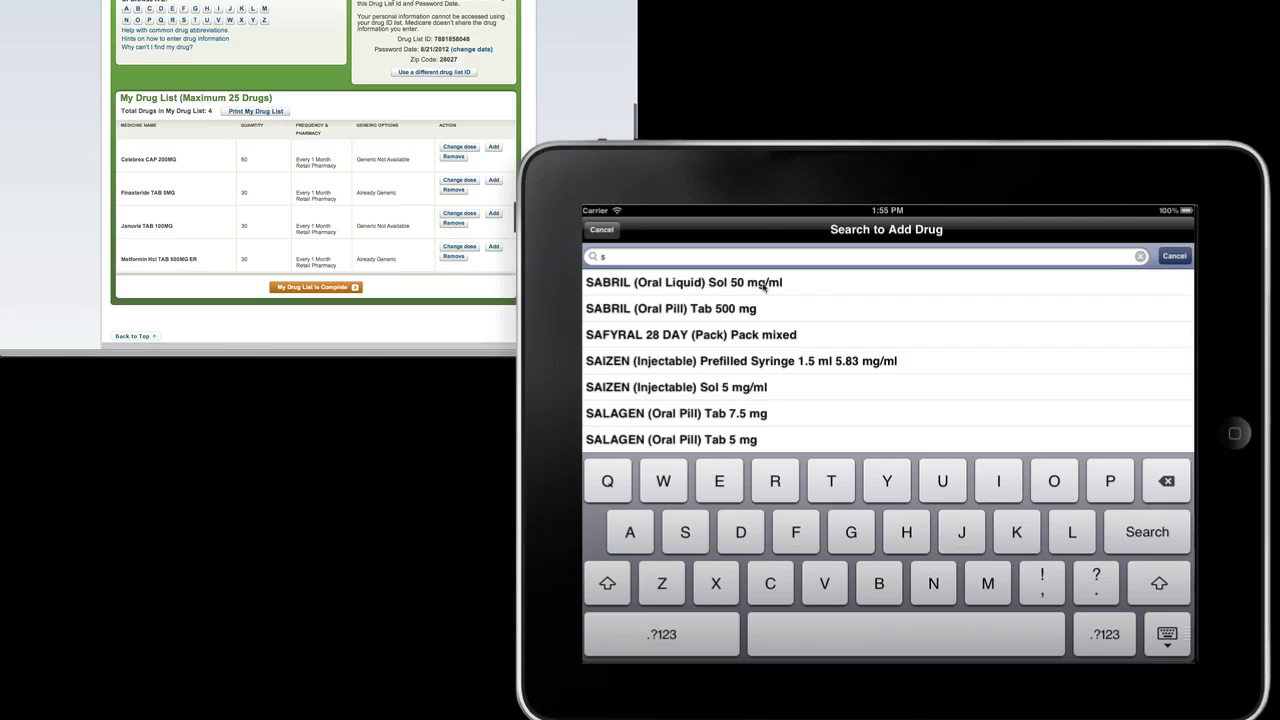
{"action": "type", "text": "ert"}
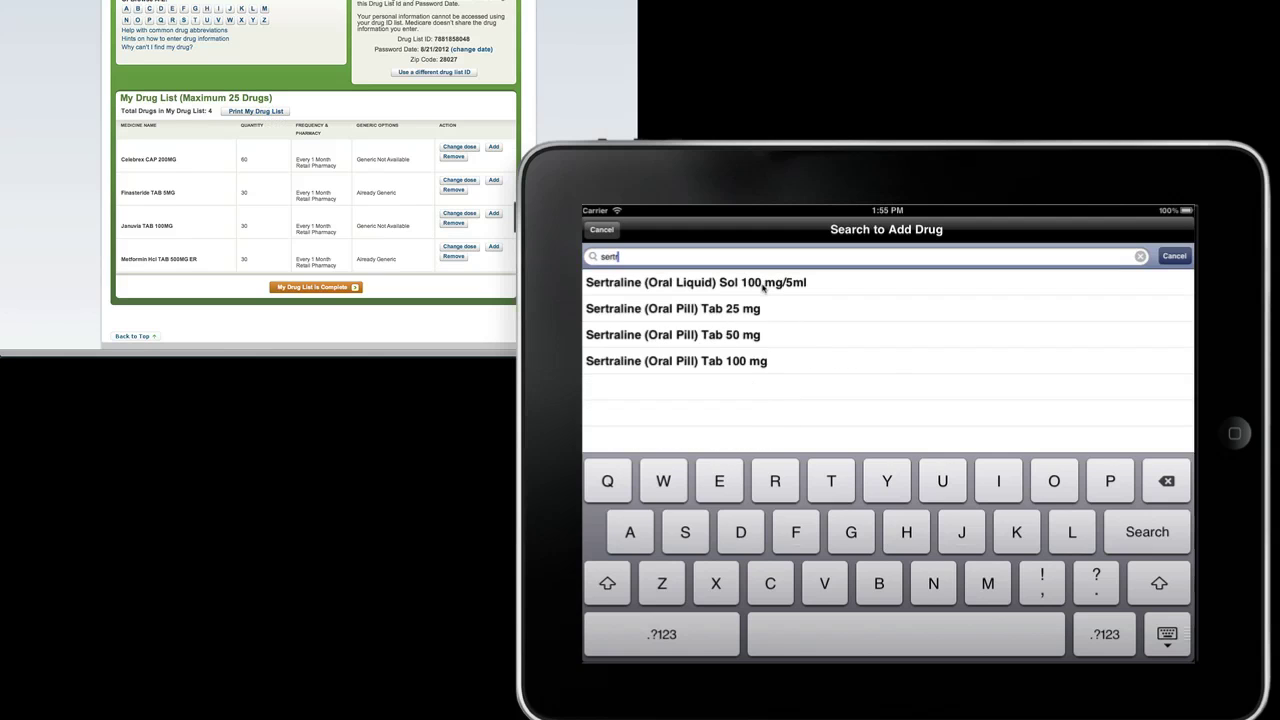
{"action": "type", "text": "r"}
{"action": "left_click", "coordinate": [720, 335]}
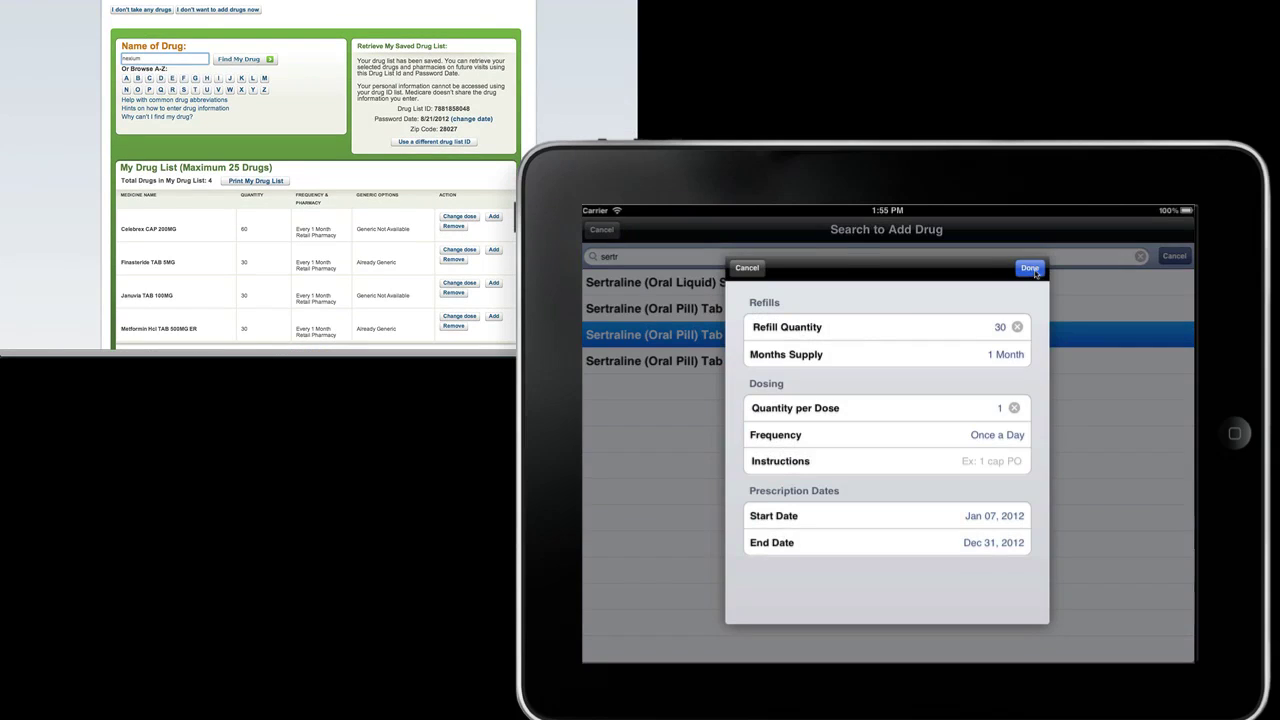
{"action": "left_click", "coordinate": [1030, 268]}
{"action": "left_click", "coordinate": [757, 230]}
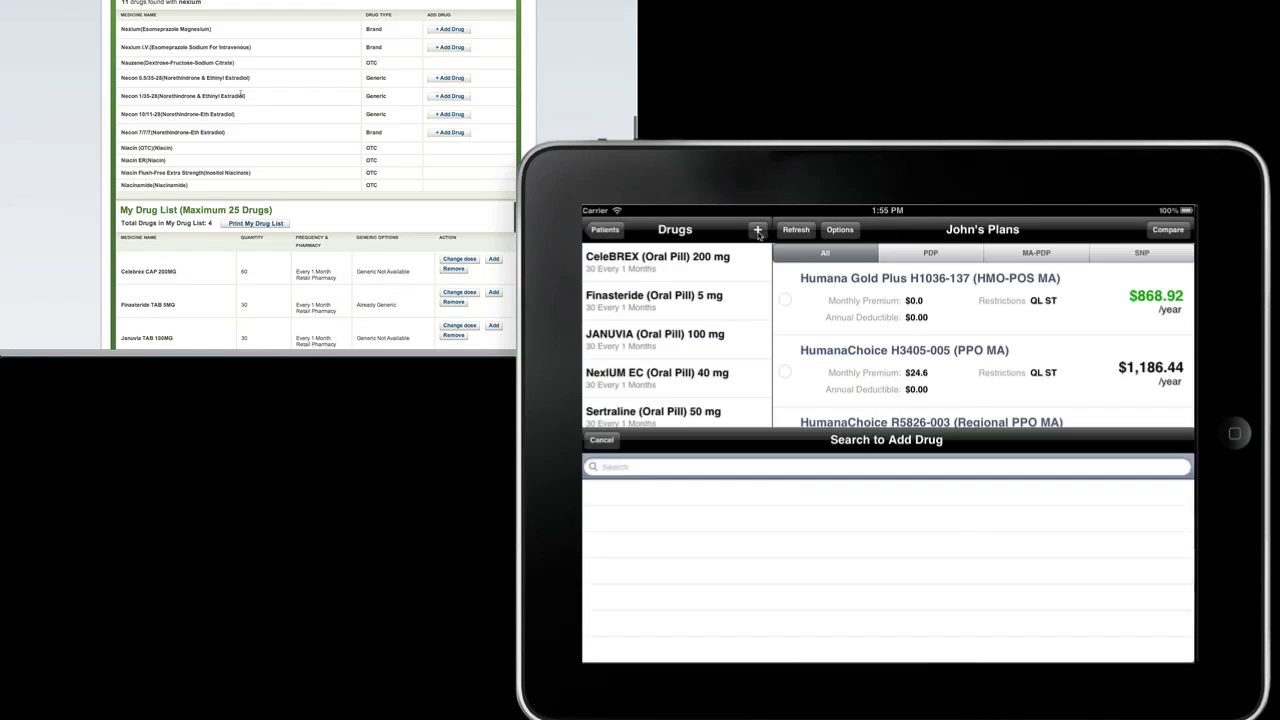
{"action": "type", "text": "avapr"}
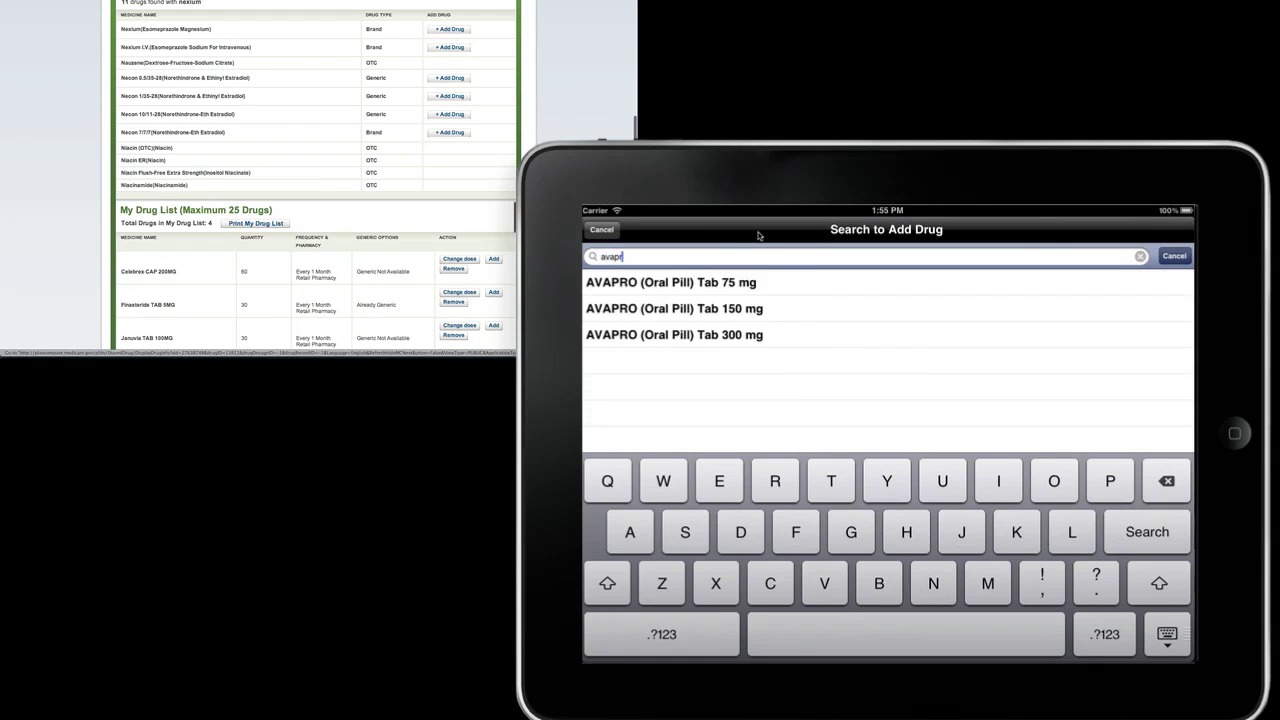
{"action": "left_click", "coordinate": [758, 309]}
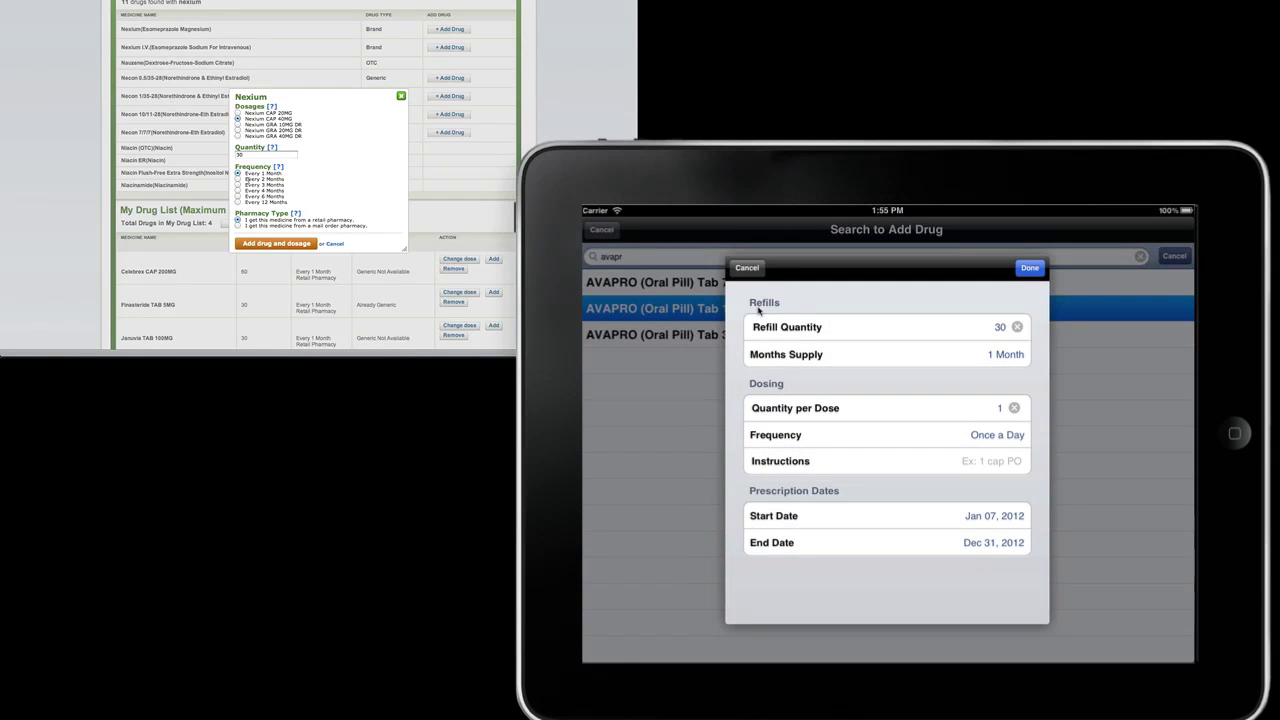
{"action": "left_click", "coordinate": [1030, 268]}
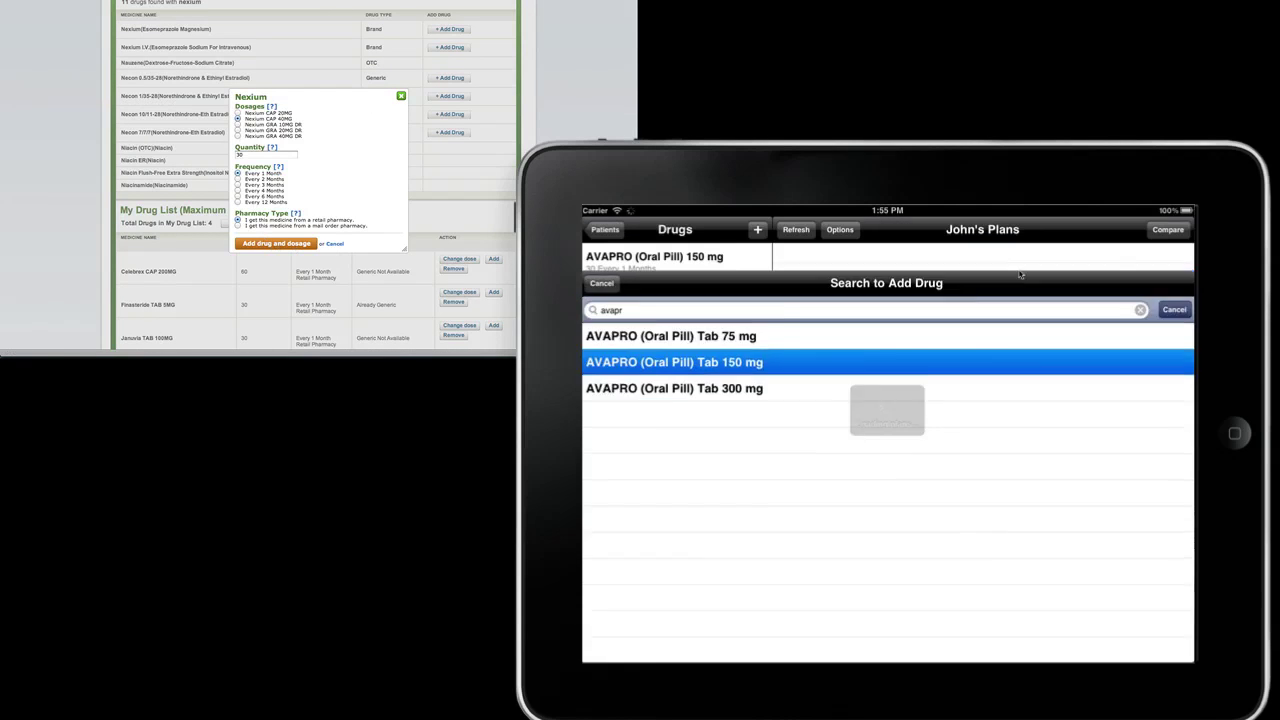
{"action": "left_click", "coordinate": [276, 243]}
Step: Add the CRESTOR 10 mg tablet to the iMedicare drug list
{"action": "left_click", "coordinate": [757, 230]}
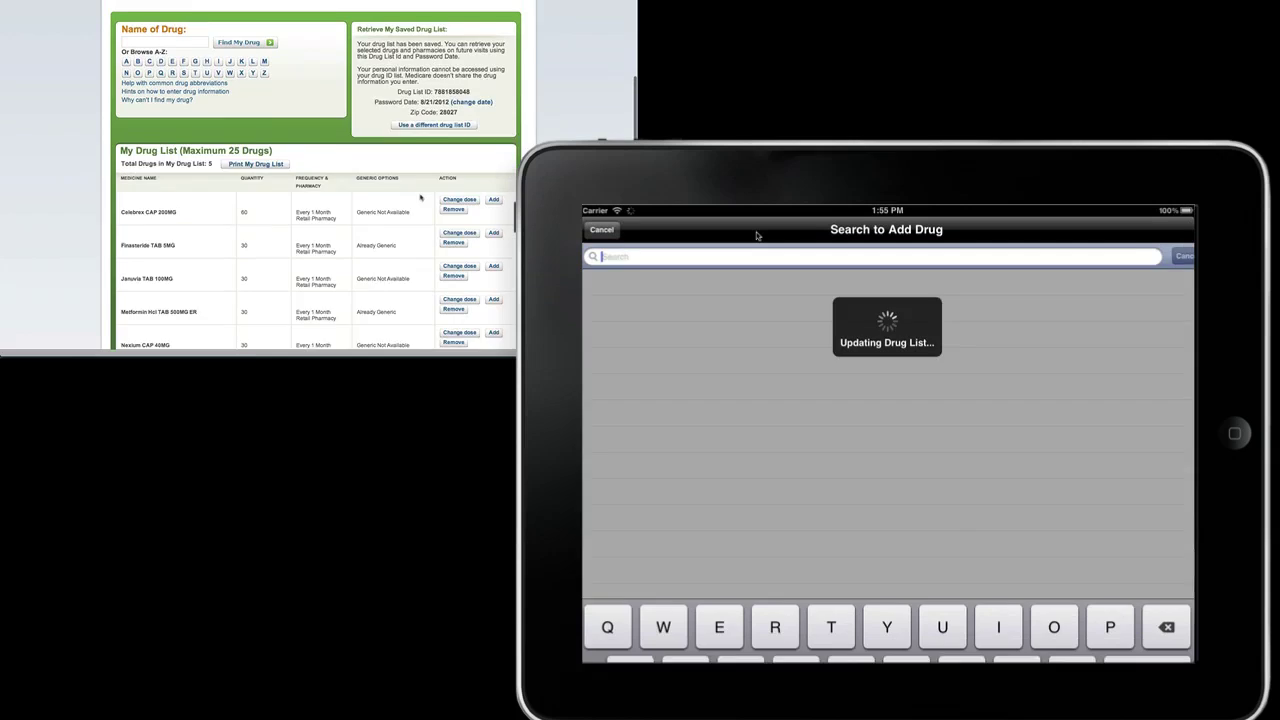
{"action": "type", "text": "crest"}
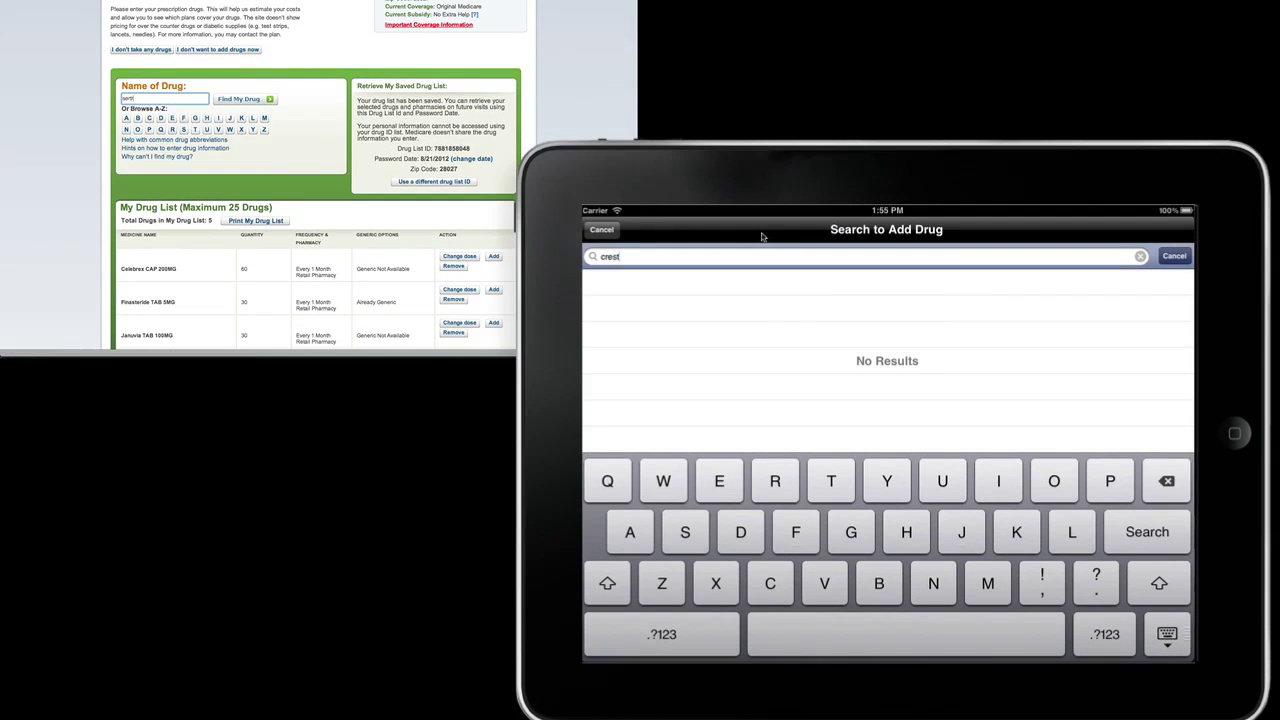
{"action": "type", "text": "o"}
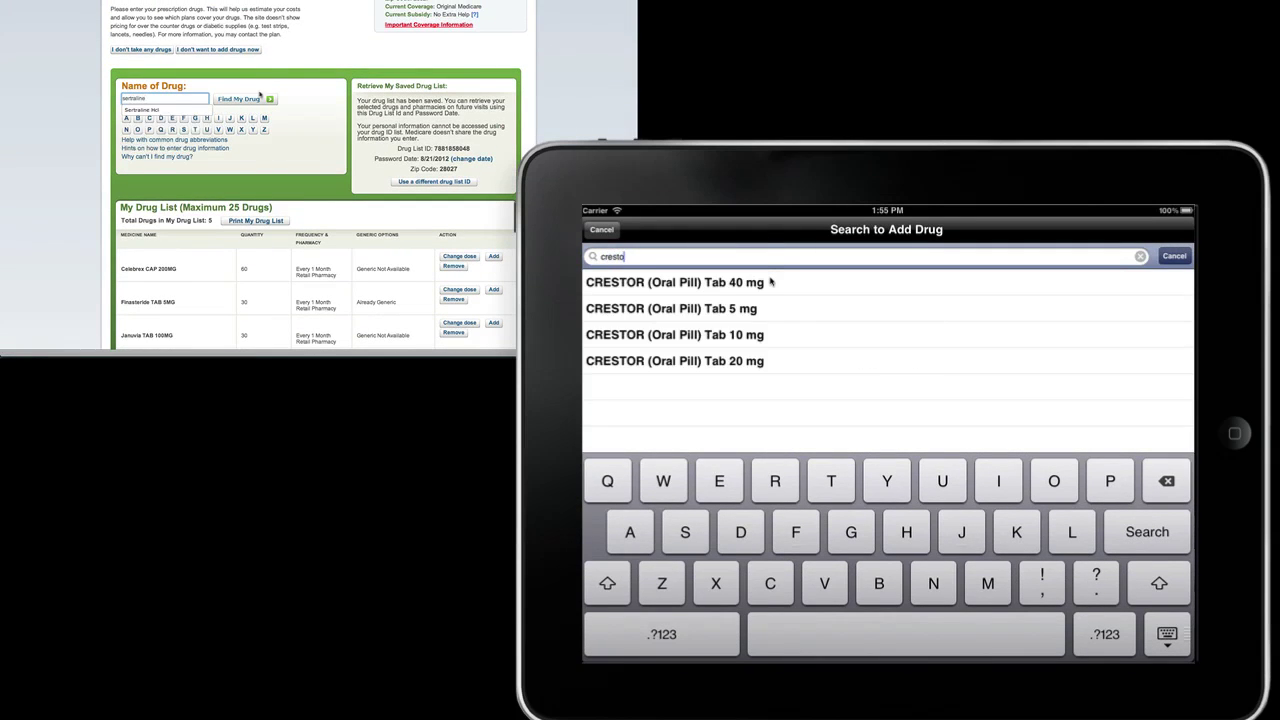
{"action": "left_click", "coordinate": [776, 334]}
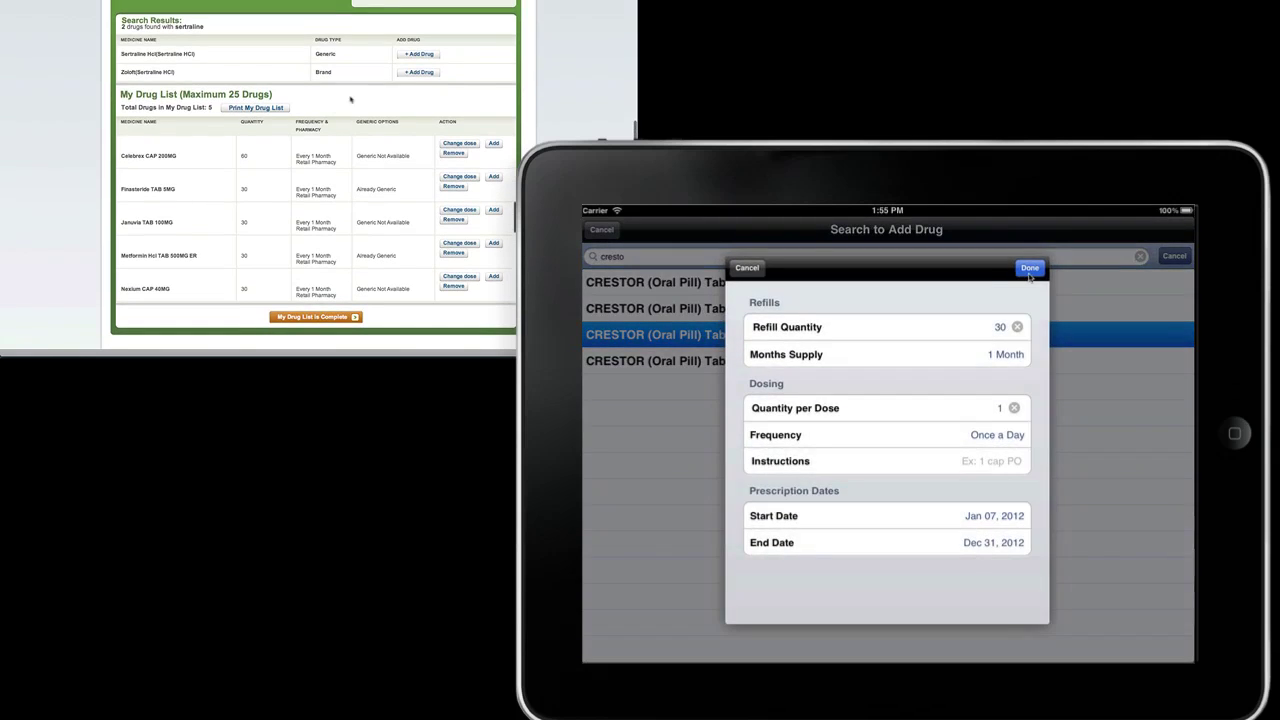
{"action": "left_click", "coordinate": [1029, 270]}
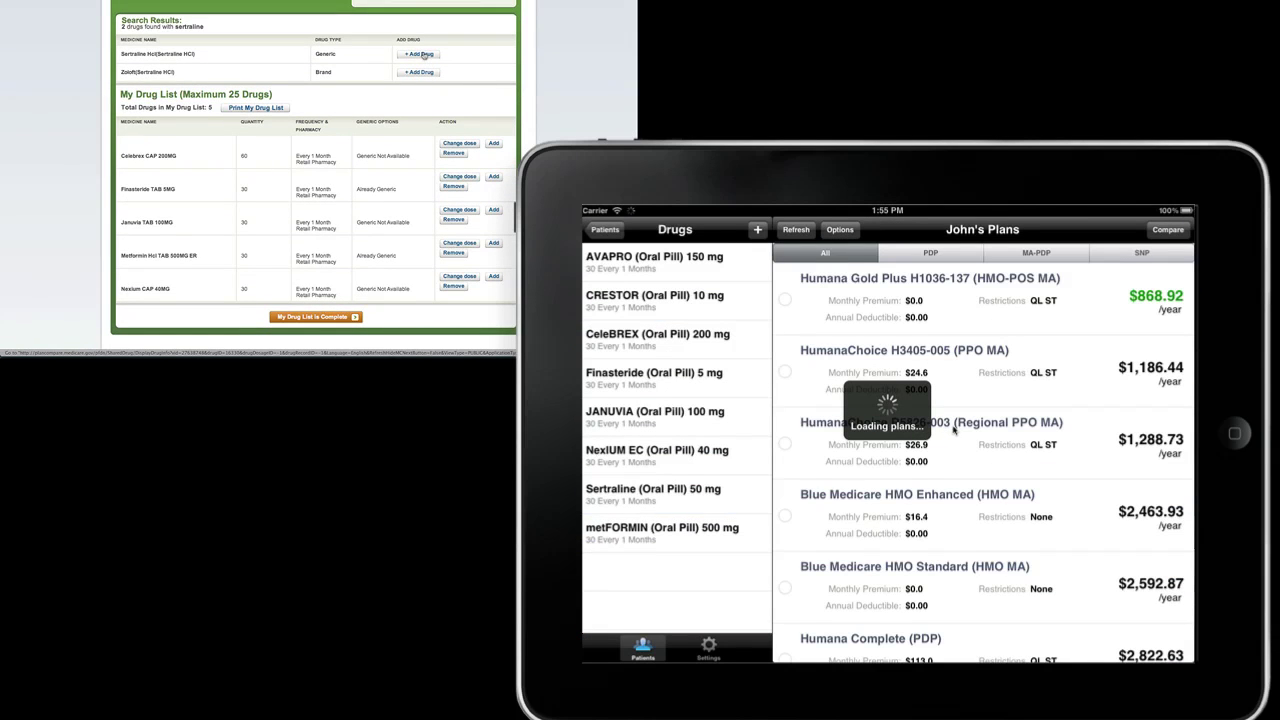
Step: Start adding Sertraline on Medicare.gov and review the PDP, MA-PDP lists and Plan Options
{"action": "left_click", "coordinate": [424, 56]}
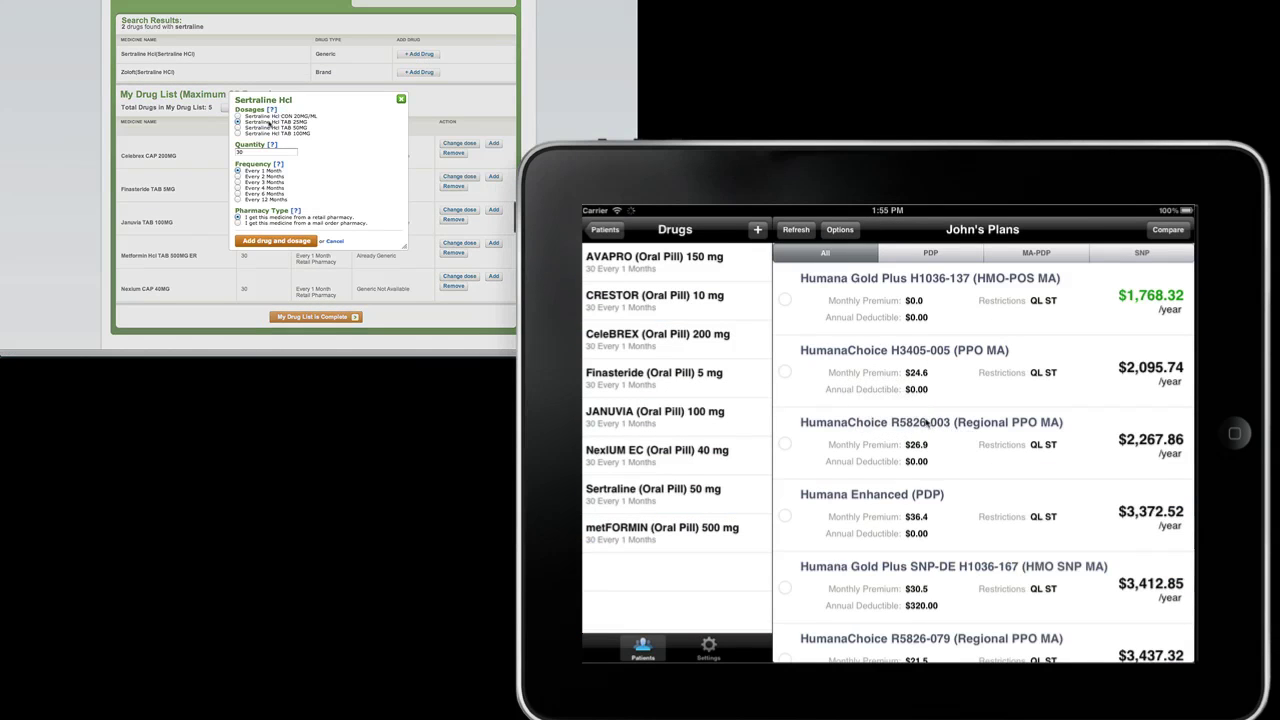
{"action": "left_click", "coordinate": [918, 259]}
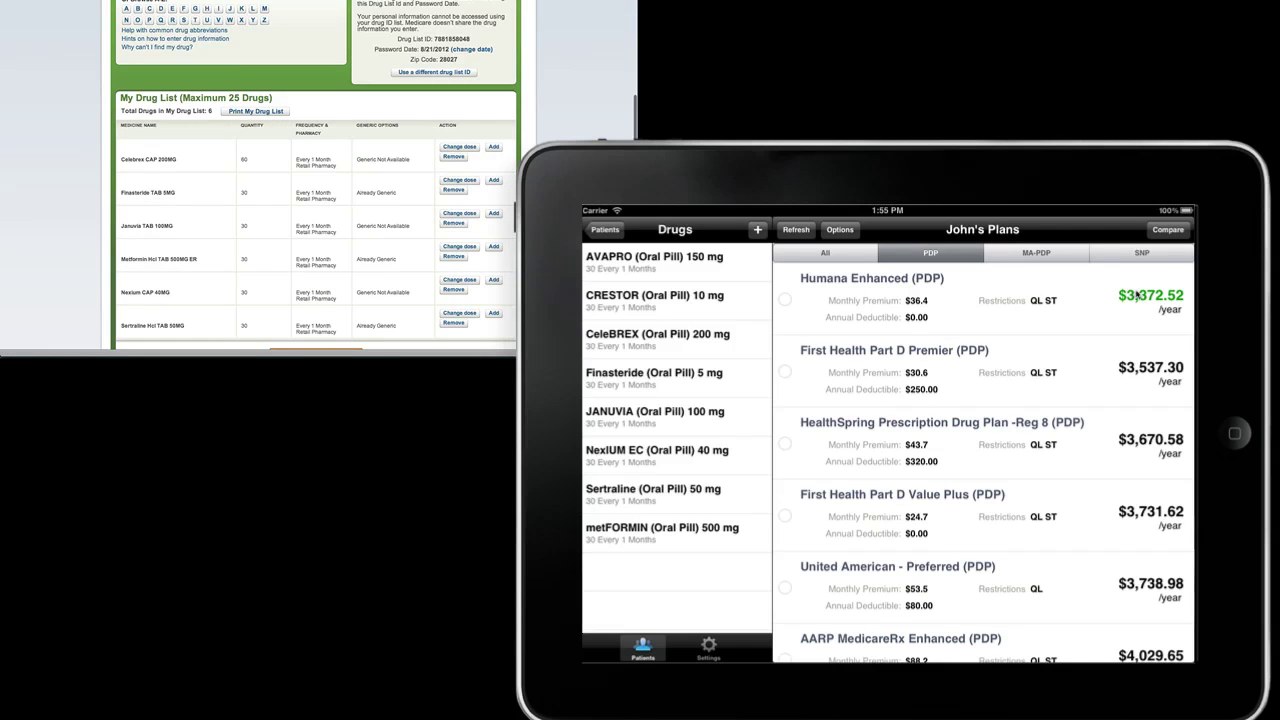
{"action": "left_click", "coordinate": [1036, 254]}
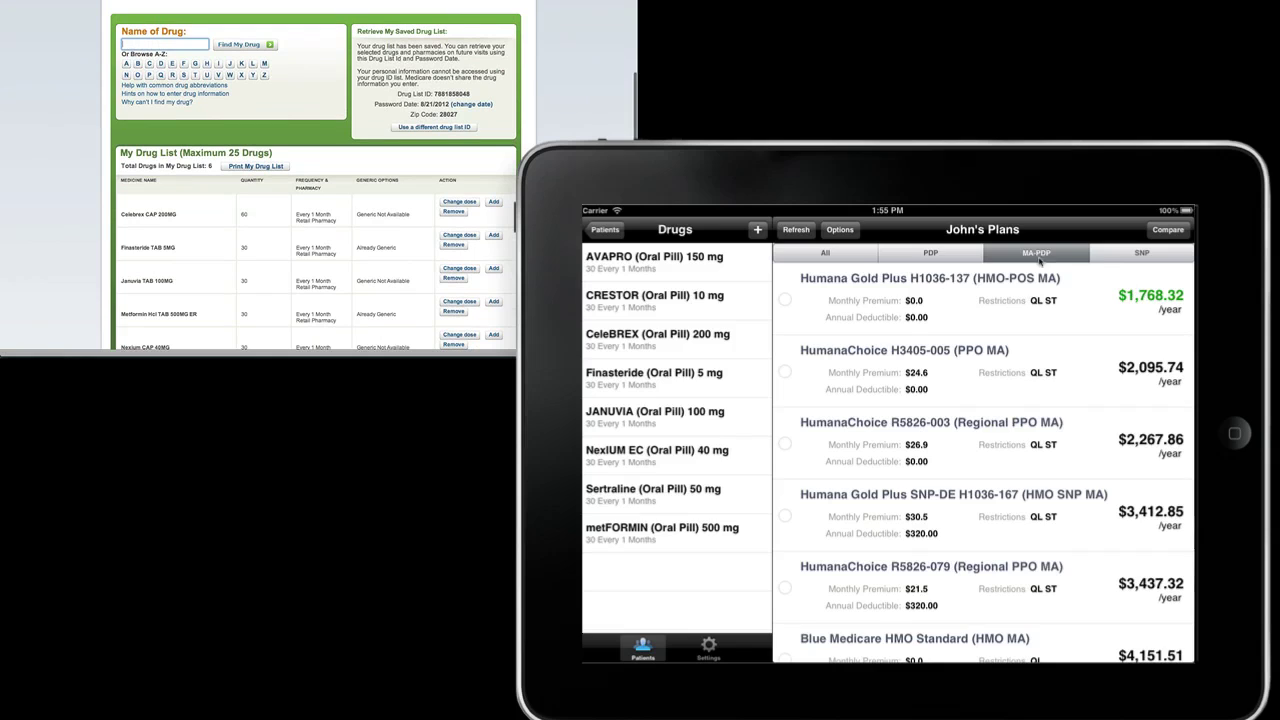
{"action": "left_click", "coordinate": [933, 256]}
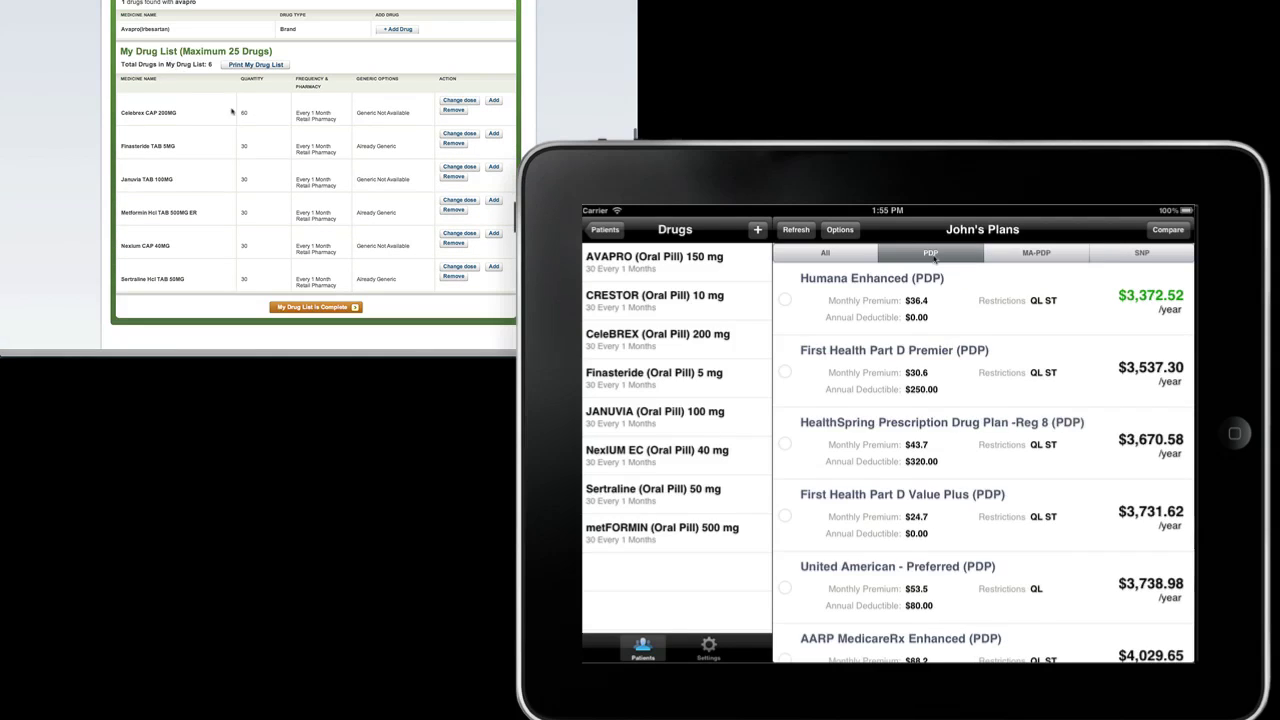
{"action": "left_click", "coordinate": [839, 232]}
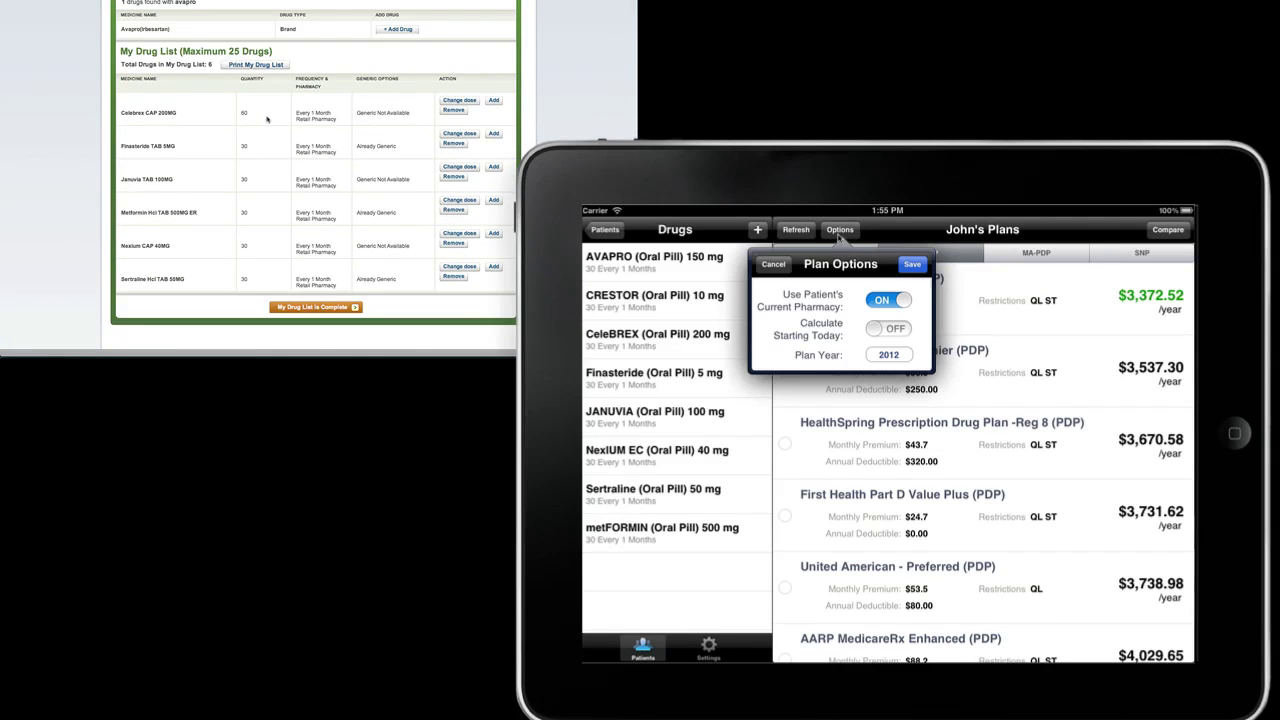
{"action": "left_click", "coordinate": [955, 340]}
Step: Compare Humana Enhanced, First Health Part D Premier and HealthSpring Reg 8 PDP monthly costs
{"action": "left_click", "coordinate": [942, 300]}
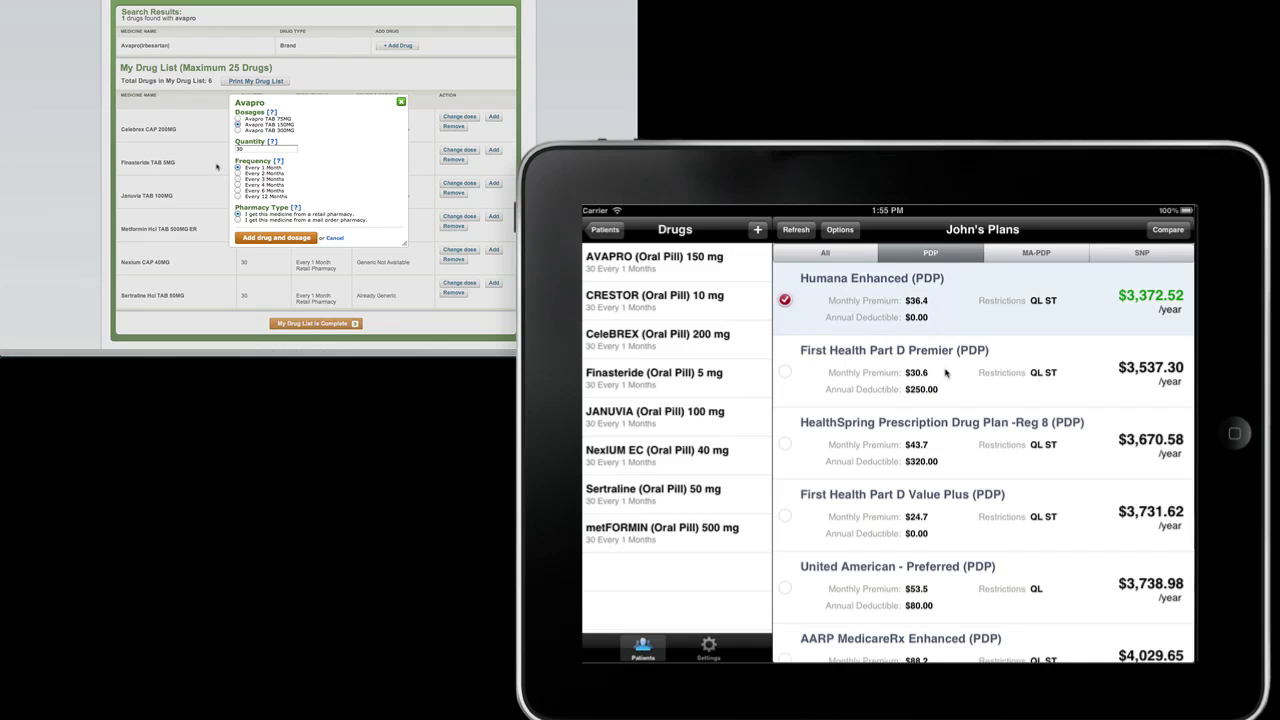
{"action": "left_click", "coordinate": [945, 372]}
{"action": "left_click", "coordinate": [945, 444]}
{"action": "left_click", "coordinate": [1168, 230]}
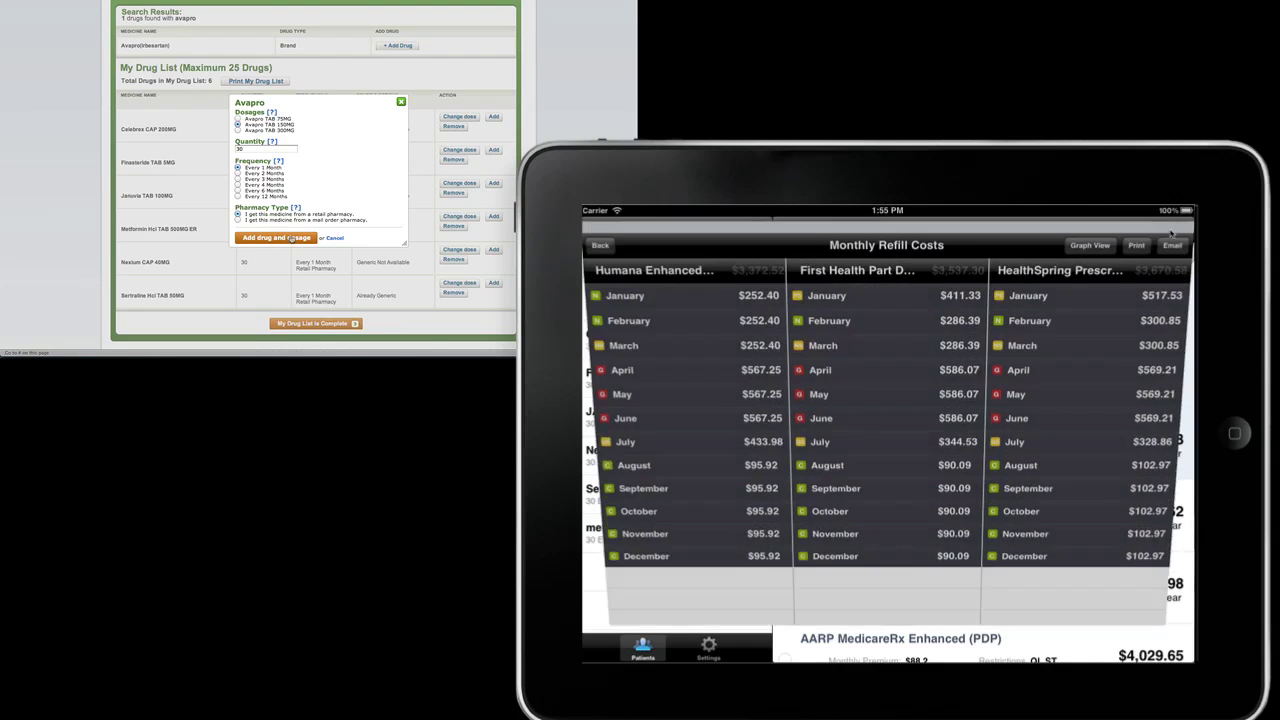
Step: Itemize February costs for all three plans and check First Health's Finasteride coverage
{"action": "left_click", "coordinate": [668, 312]}
{"action": "left_click", "coordinate": [830, 312]}
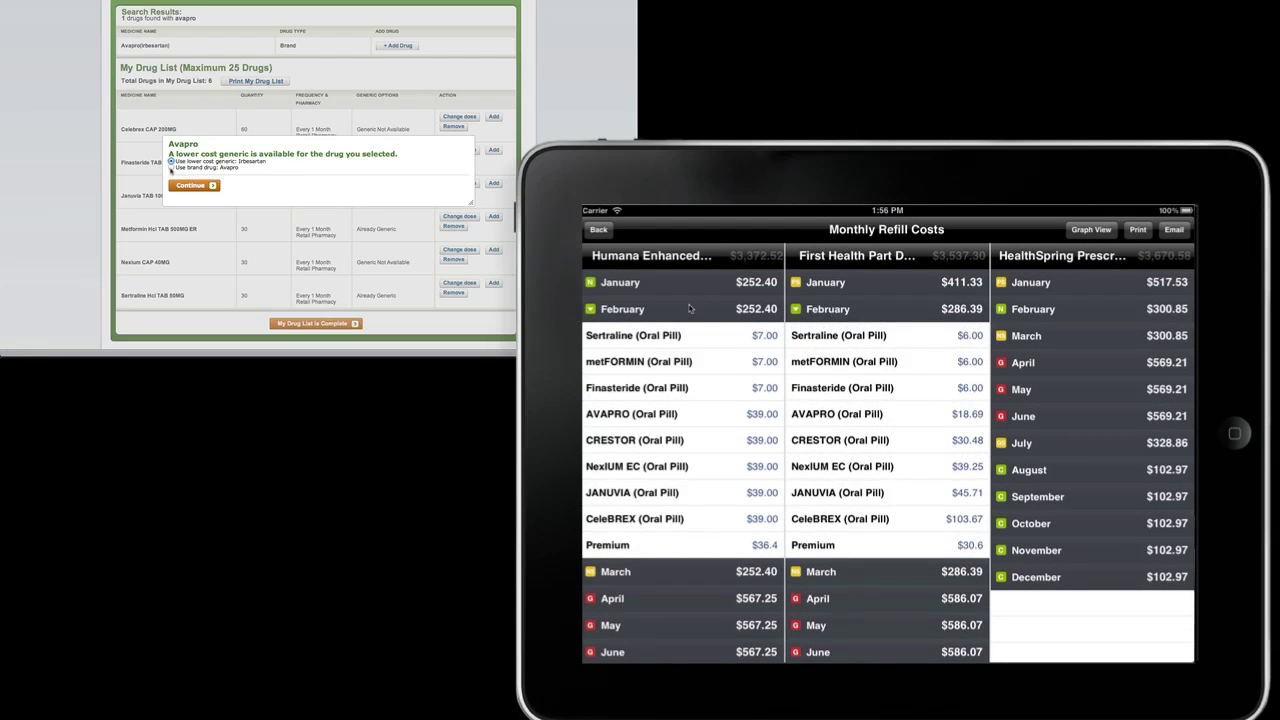
{"action": "left_click", "coordinate": [1012, 311]}
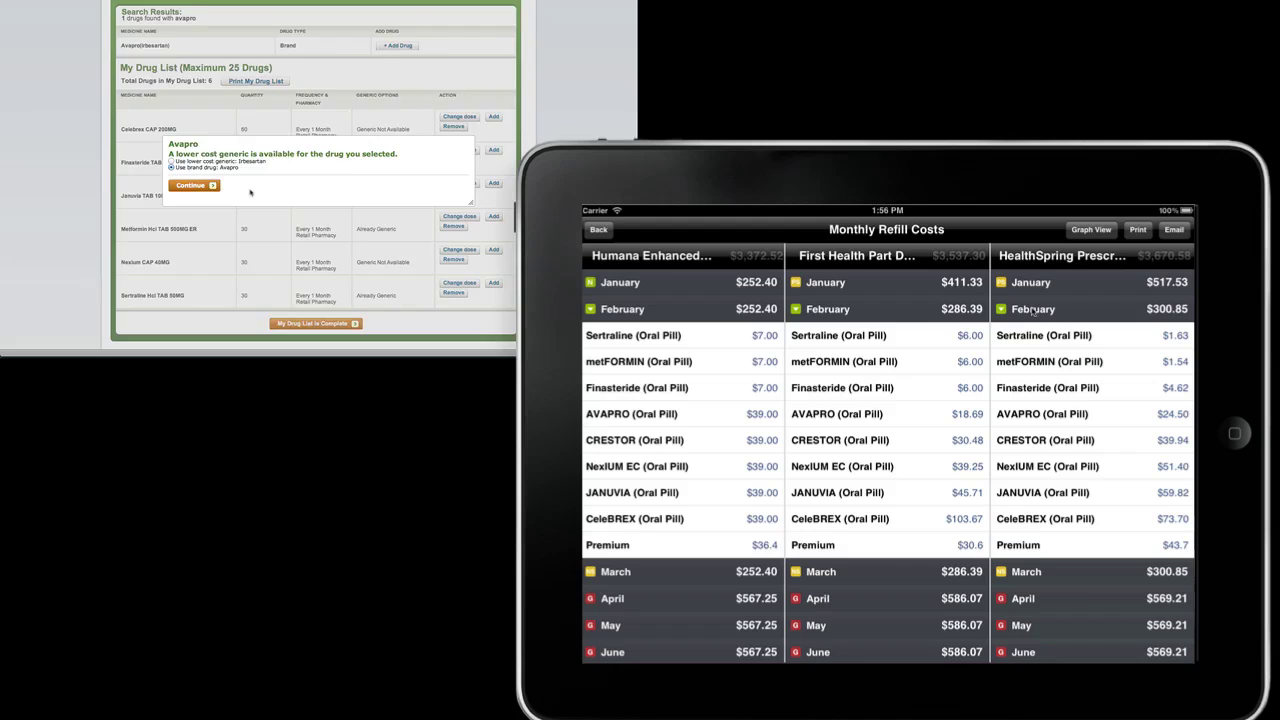
{"action": "left_click", "coordinate": [853, 389]}
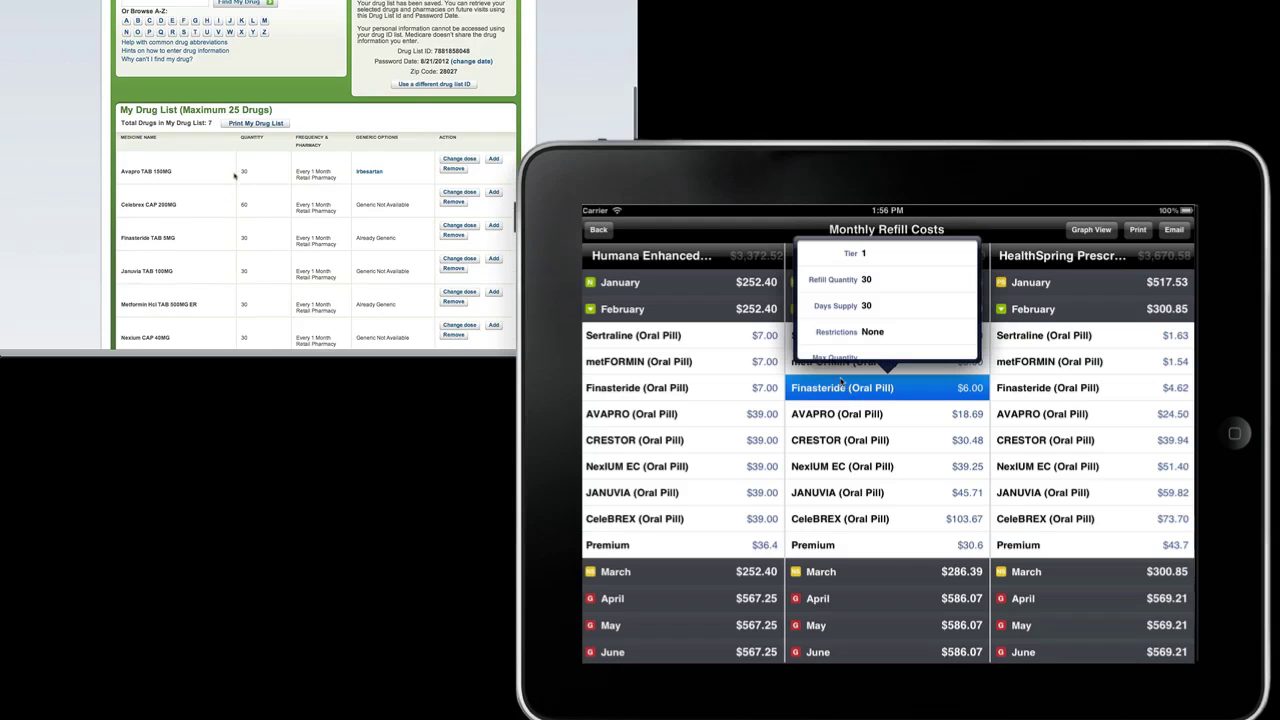
{"action": "left_click_drag", "start_coordinate": [842, 347], "coordinate": [858, 288]}
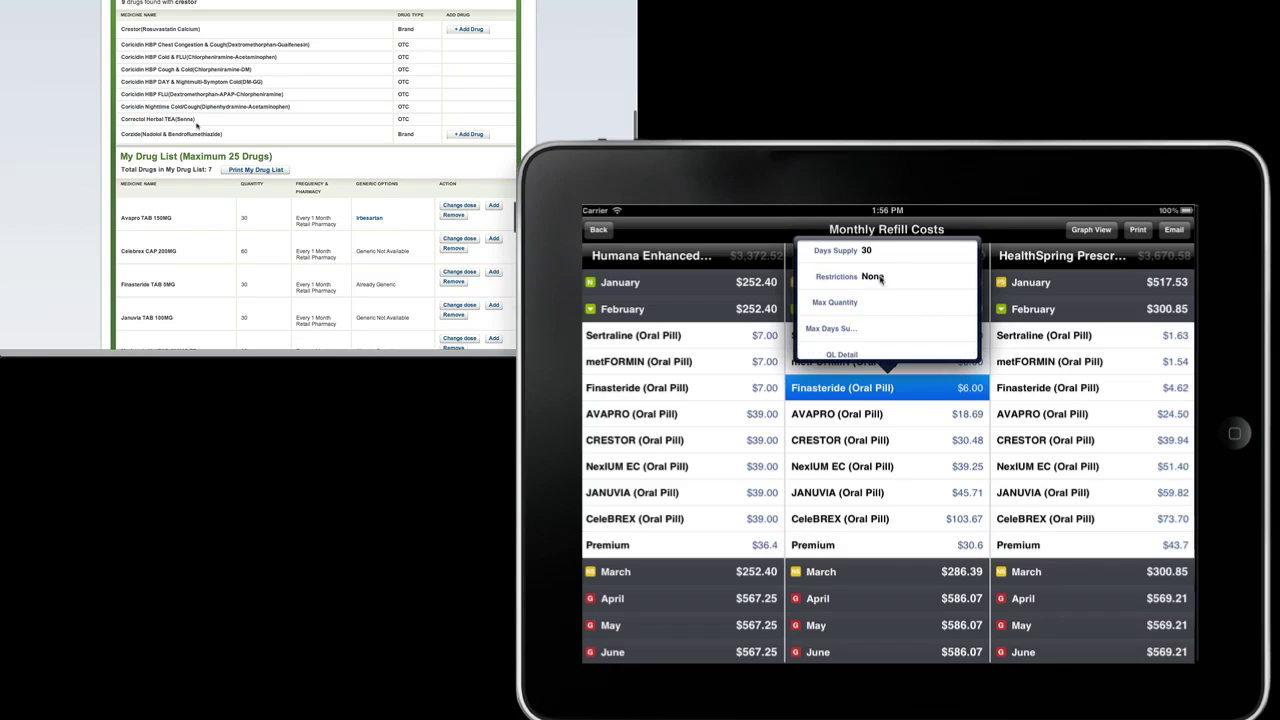
{"action": "left_click", "coordinate": [714, 427]}
Step: Check Humana's CRESTOR coverage, add Crestor on Medicare.gov, and view the cost graph
{"action": "left_click", "coordinate": [706, 443]}
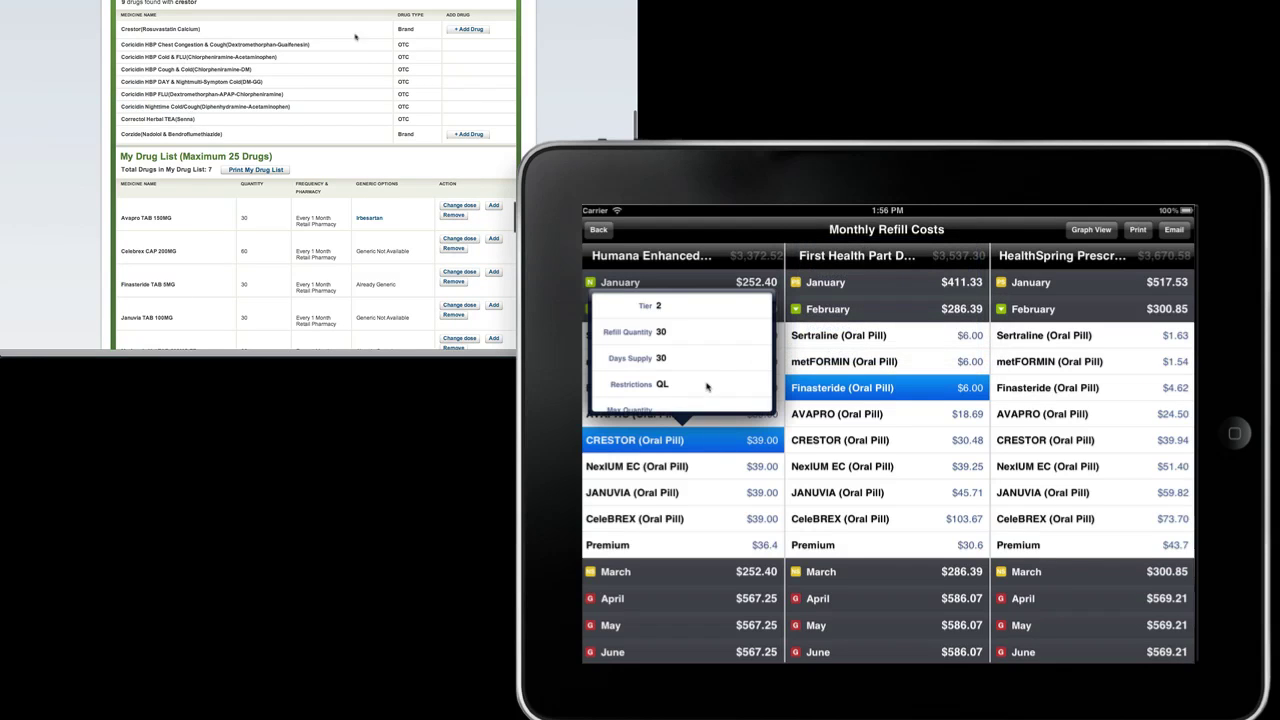
{"action": "left_click_drag", "start_coordinate": [709, 388], "coordinate": [683, 371]}
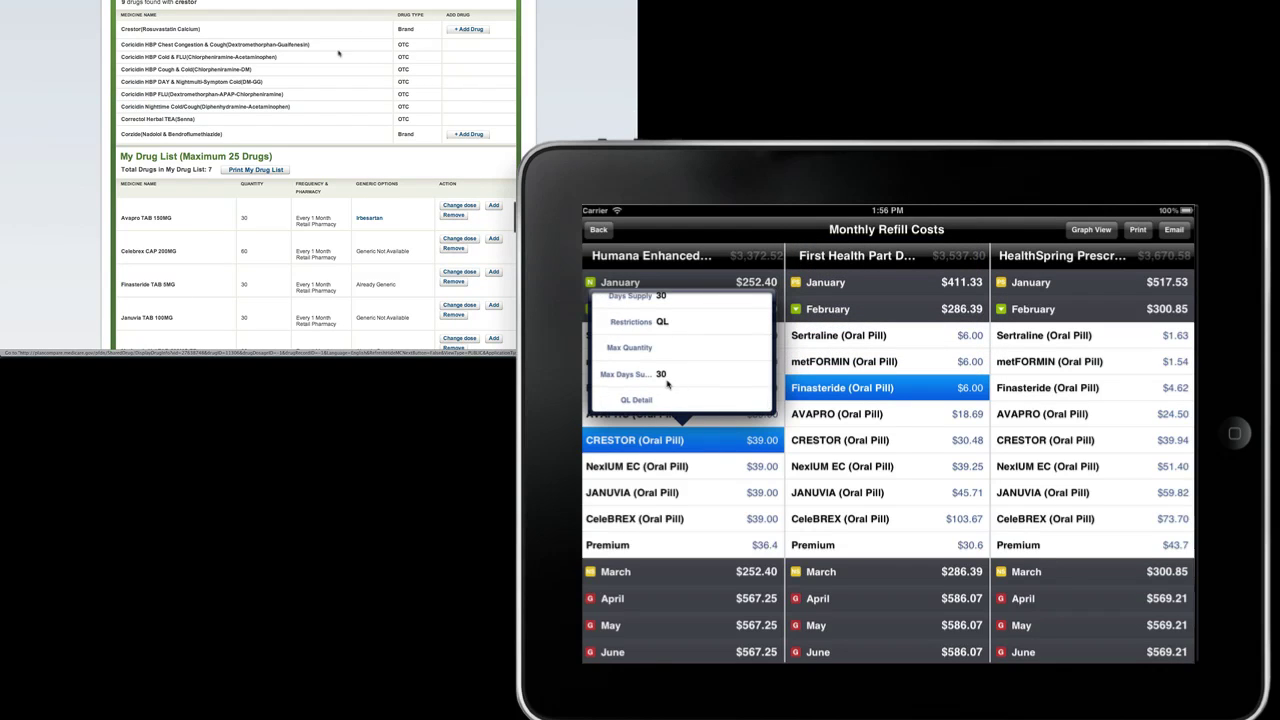
{"action": "left_click", "coordinate": [466, 31]}
{"action": "left_click", "coordinate": [1145, 255]}
{"action": "left_click", "coordinate": [1087, 232]}
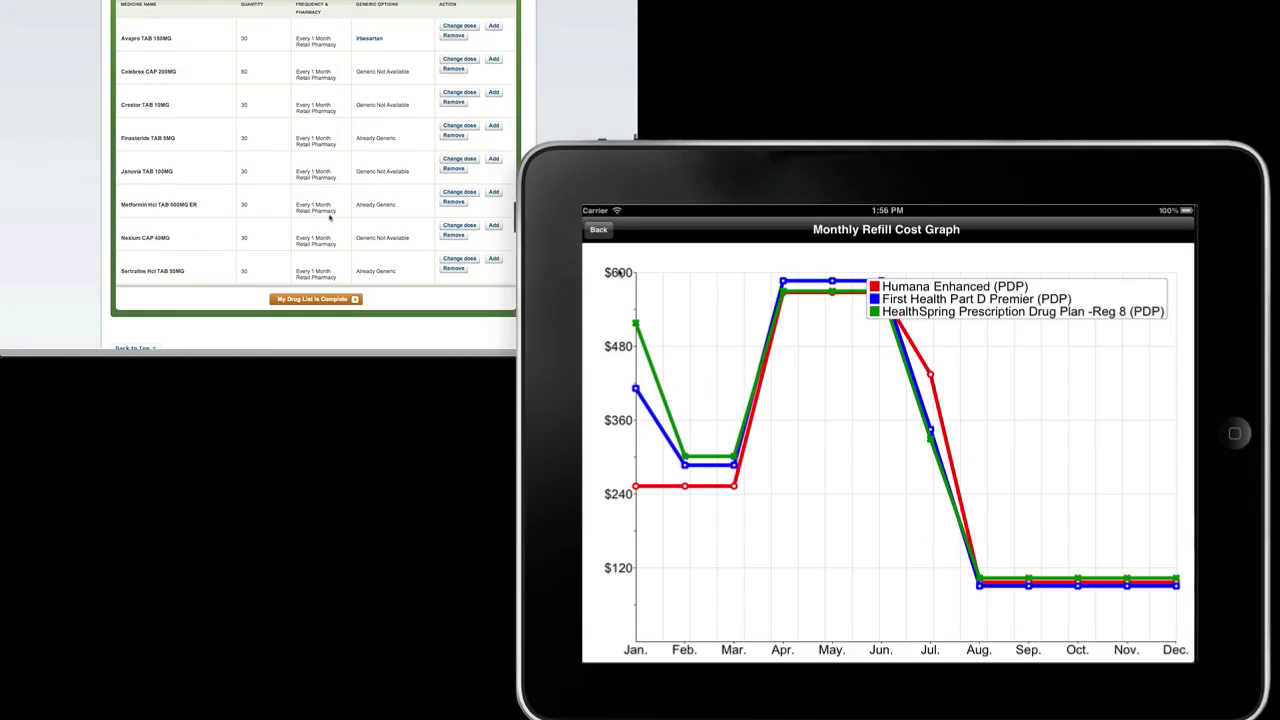
{"action": "left_click", "coordinate": [707, 304]}
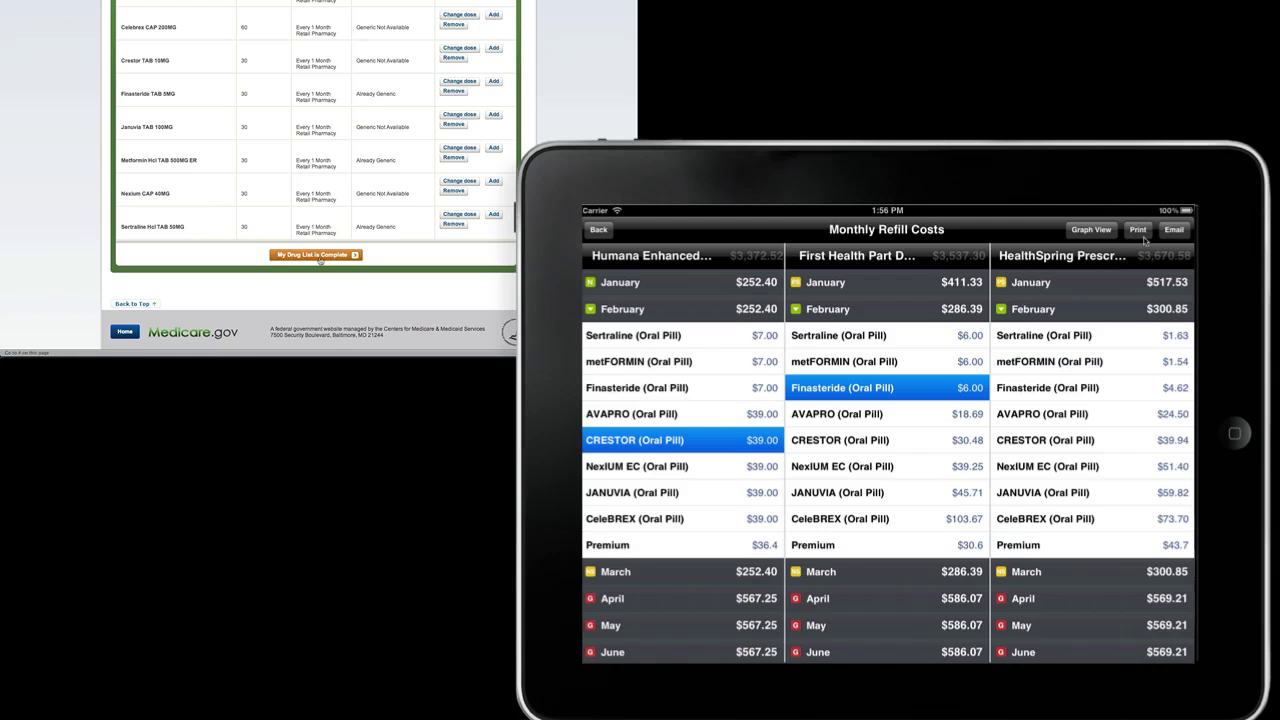
Step: Mark the Medicare.gov drug list complete and start emailing the iMedicare plan comparison
{"action": "left_click", "coordinate": [318, 256]}
{"action": "left_click", "coordinate": [1170, 231]}
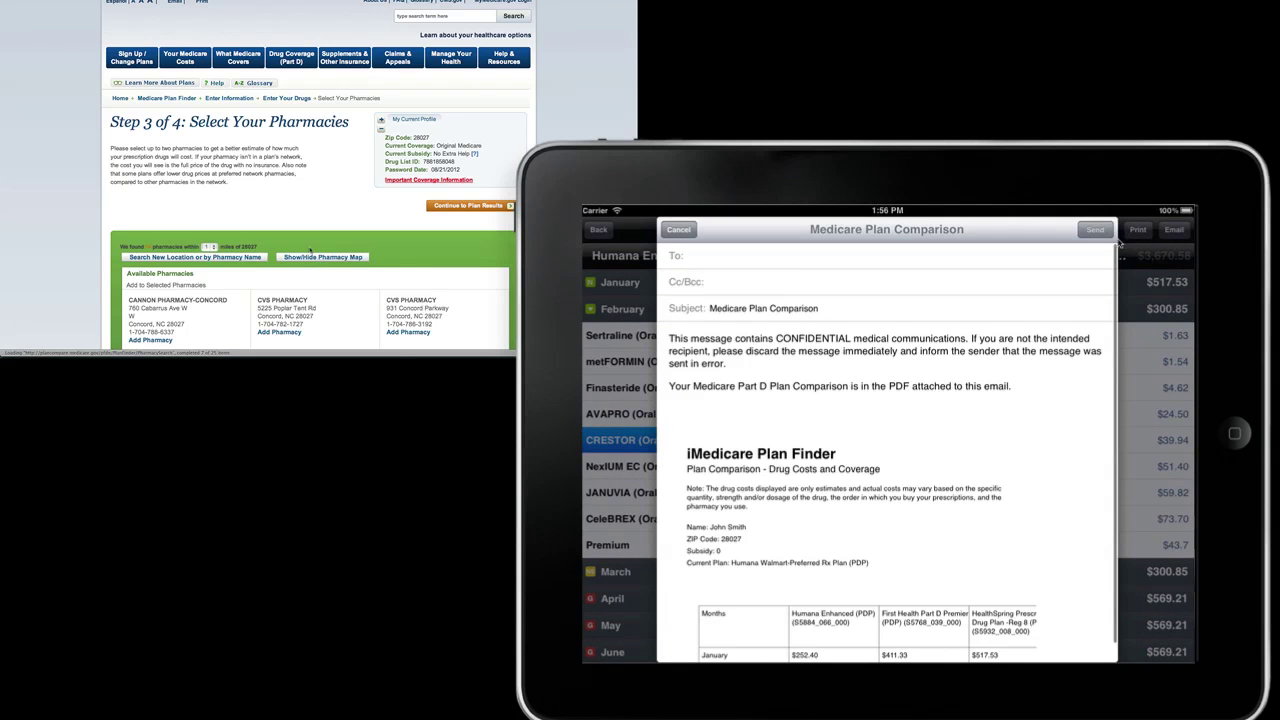
{"action": "scroll", "coordinate": [190, 209], "scroll_direction": "down", "scroll_amount": 2}
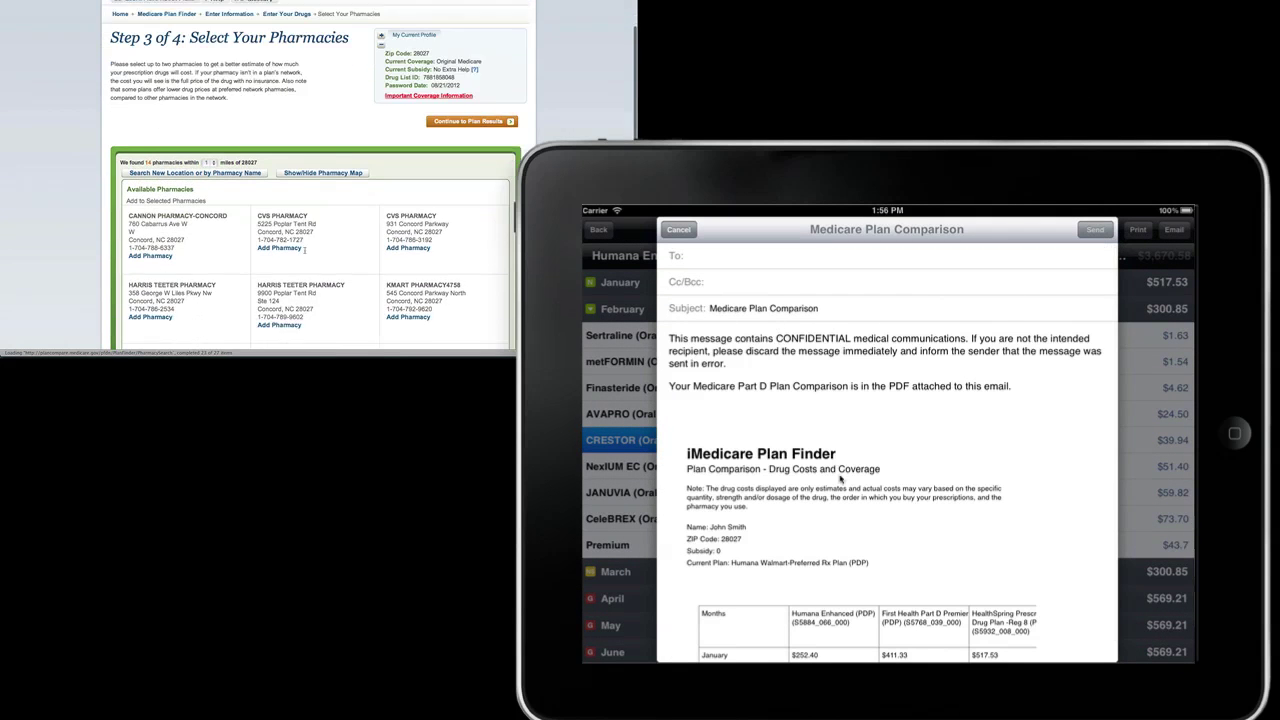
{"action": "scroll", "coordinate": [871, 423], "scroll_direction": "down", "scroll_amount": 3}
{"action": "scroll", "coordinate": [871, 423], "scroll_direction": "up", "scroll_amount": 4}
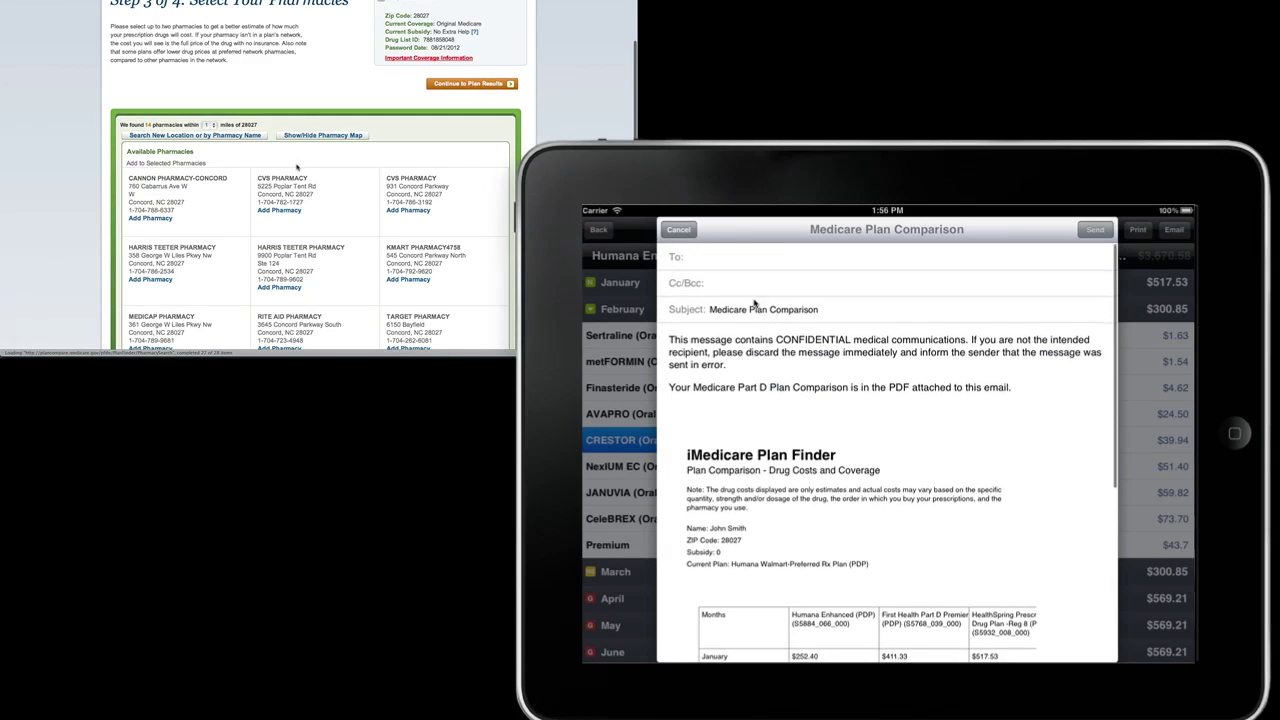
{"action": "scroll", "coordinate": [293, 168], "scroll_direction": "up", "scroll_amount": 1}
Step: Send the comparison to the recipient's e-mail address and submit the pharmacy name search for moose
{"action": "left_click", "coordinate": [733, 258]}
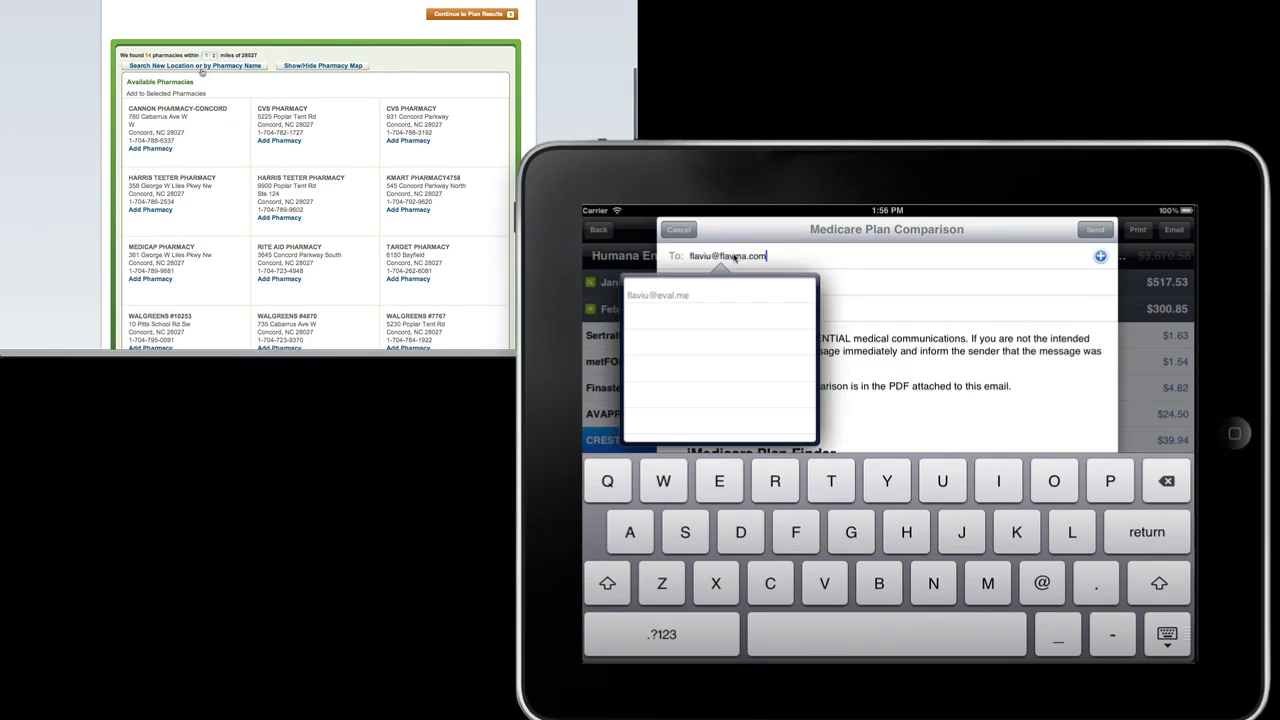
{"action": "key", "text": "Return"}
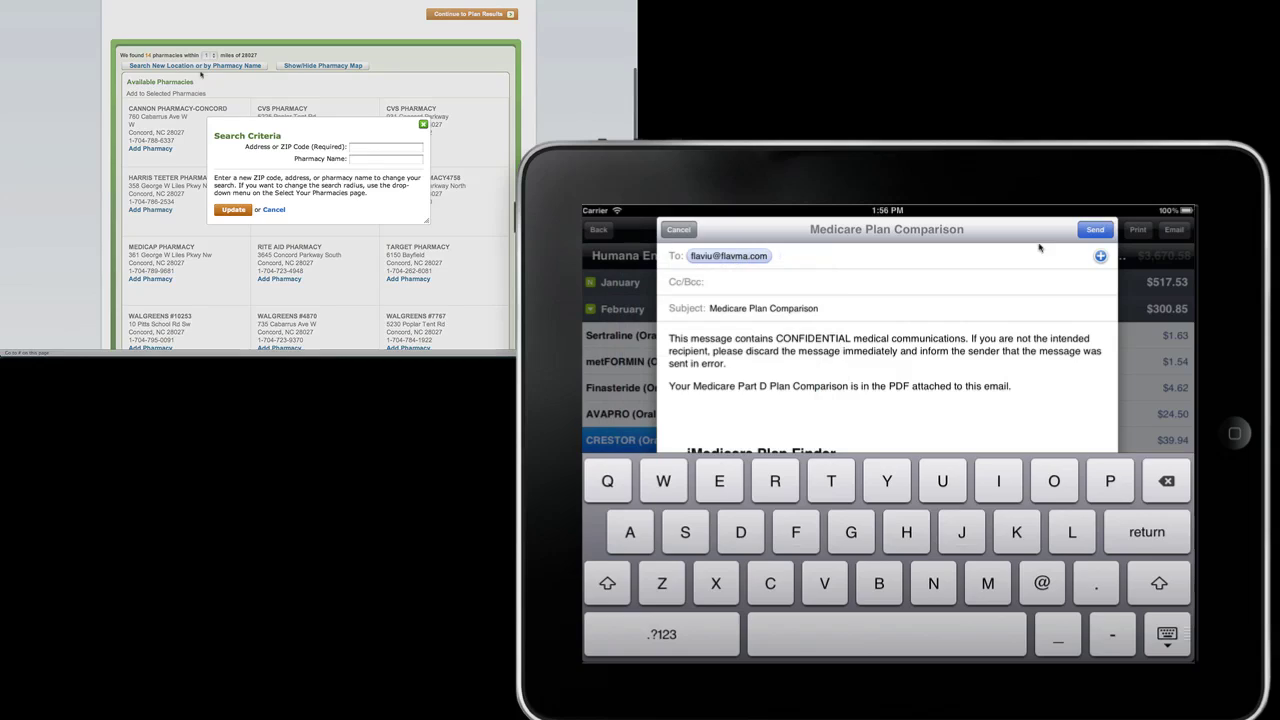
{"action": "left_click", "coordinate": [1095, 230]}
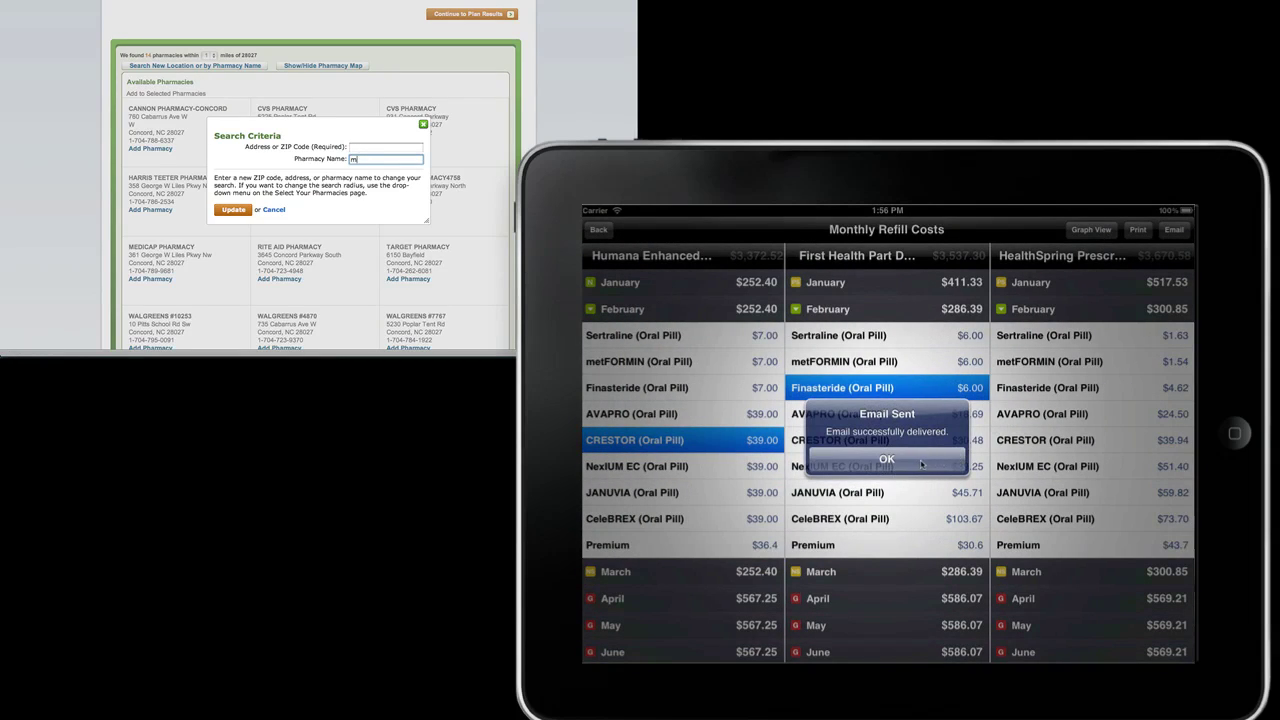
{"action": "key", "text": "Return"}
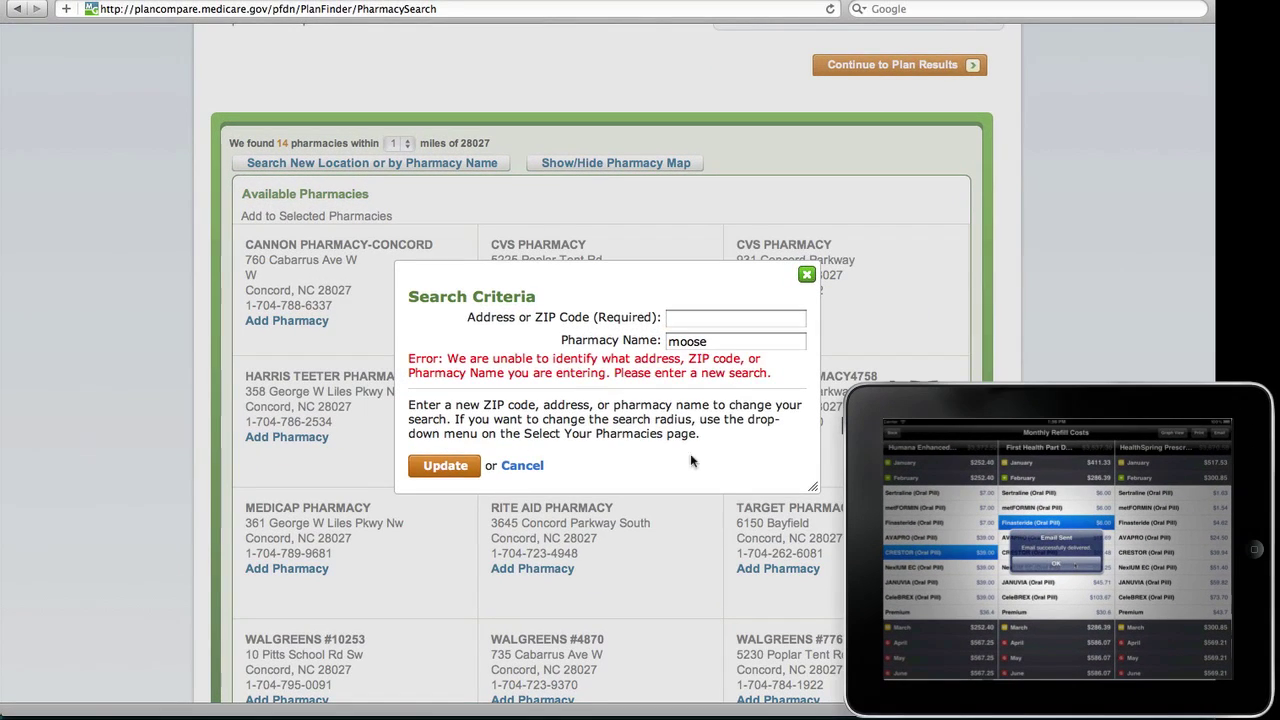
Step: Clear the pharmacy name and search for pharmacies near ZIP code 28027
{"action": "double_click", "coordinate": [710, 341]}
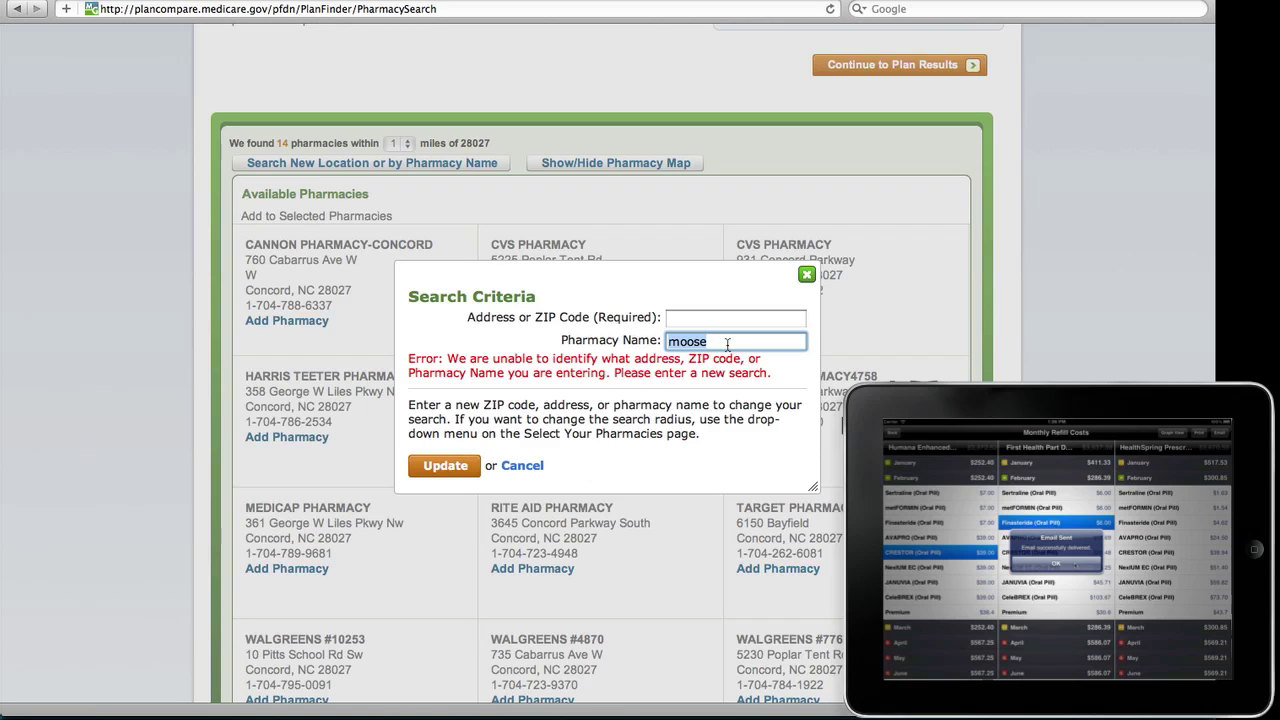
{"action": "key", "text": "BackSpace"}
{"action": "left_click", "coordinate": [741, 318]}
{"action": "type", "text": "28027"}
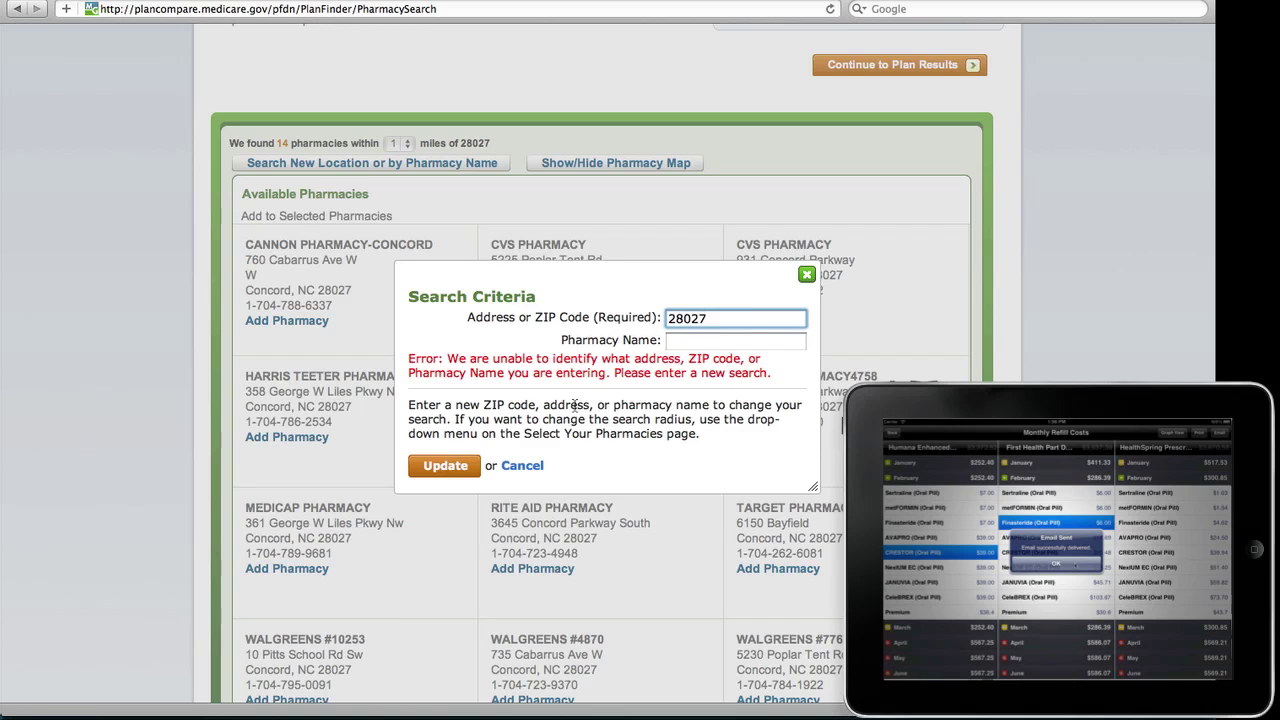
{"action": "left_click", "coordinate": [456, 466]}
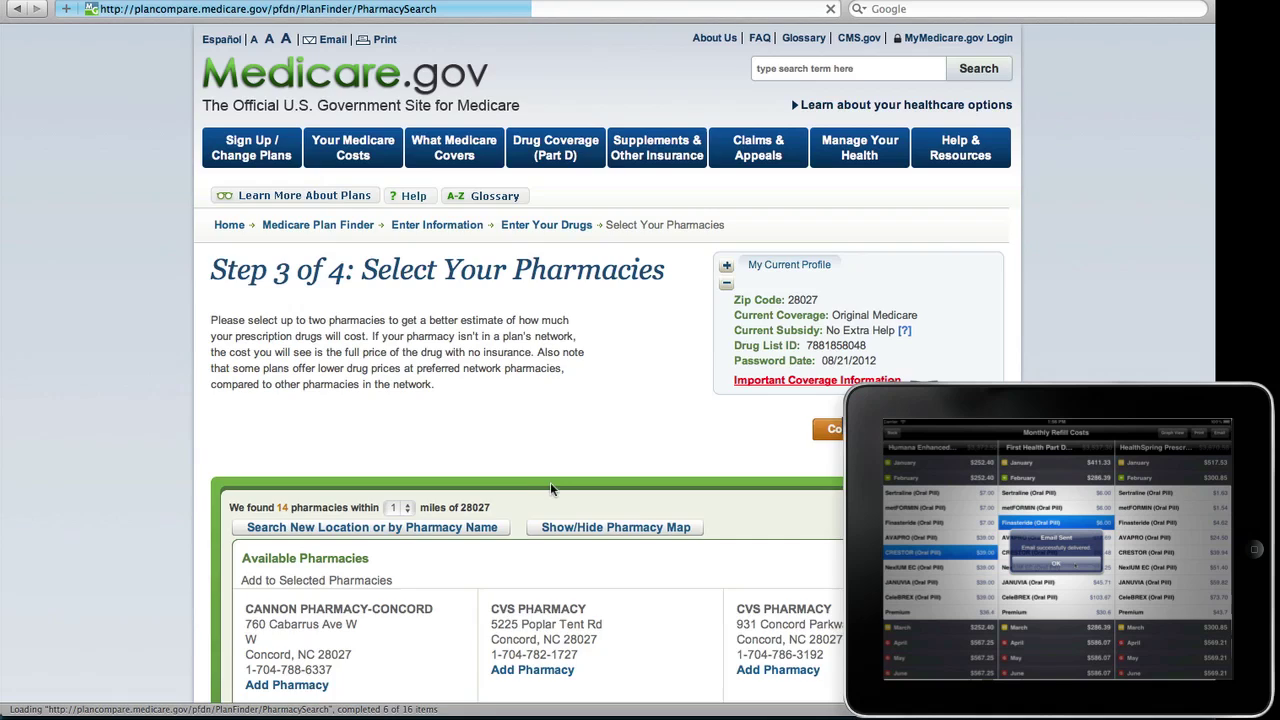
Step: Add Cannon Pharmacy-Concord from the results to Your Selected Pharmacies
{"action": "scroll", "coordinate": [550, 487], "scroll_direction": "down", "scroll_amount": 6}
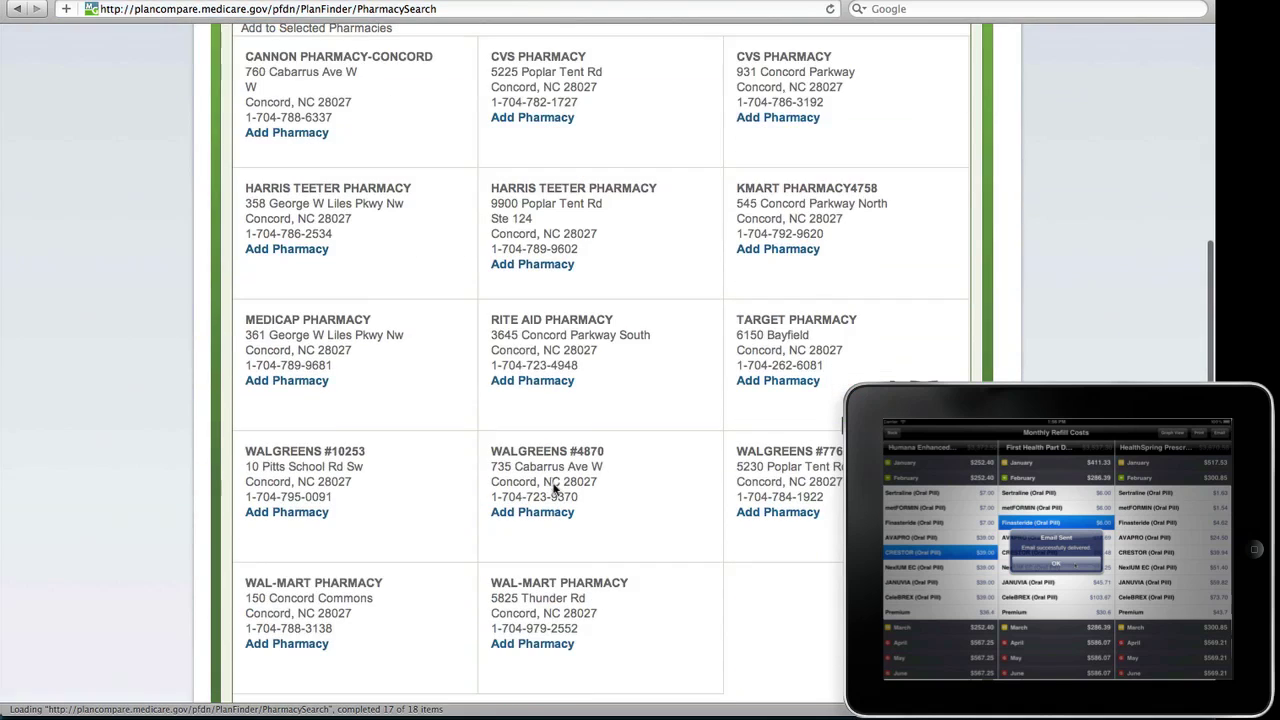
{"action": "scroll", "coordinate": [553, 484], "scroll_direction": "up", "scroll_amount": 3}
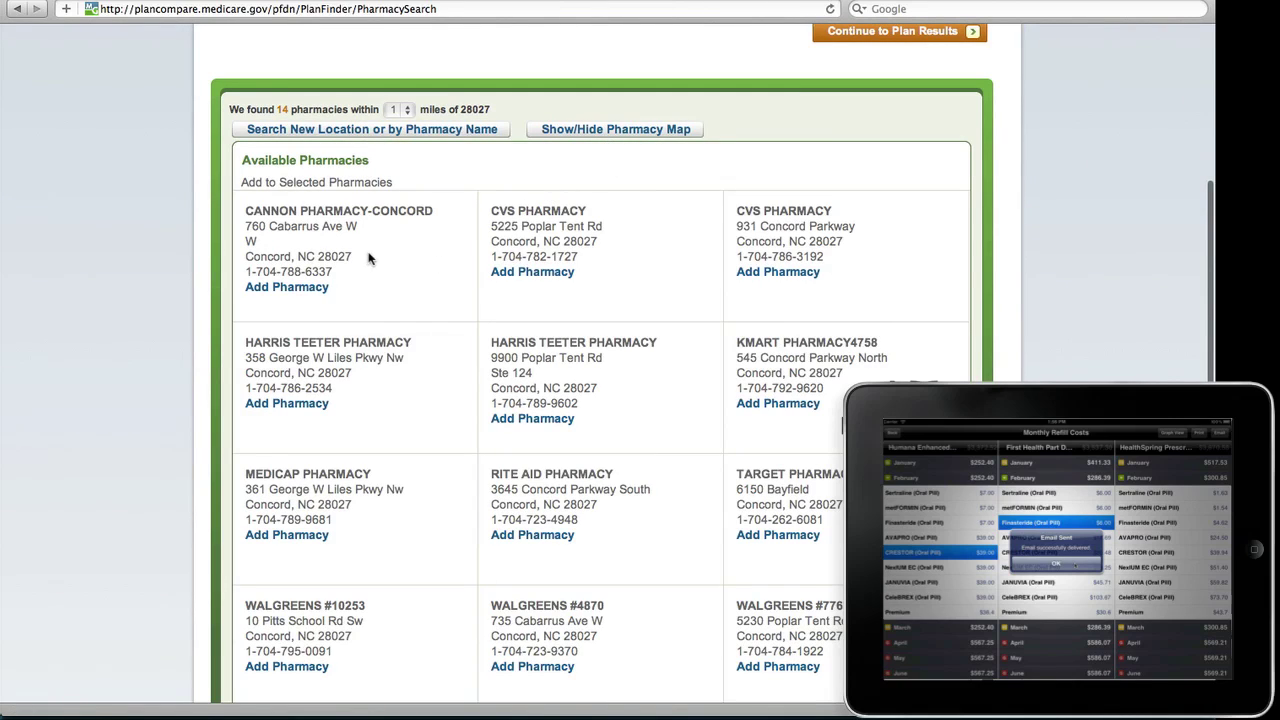
{"action": "left_click", "coordinate": [287, 287]}
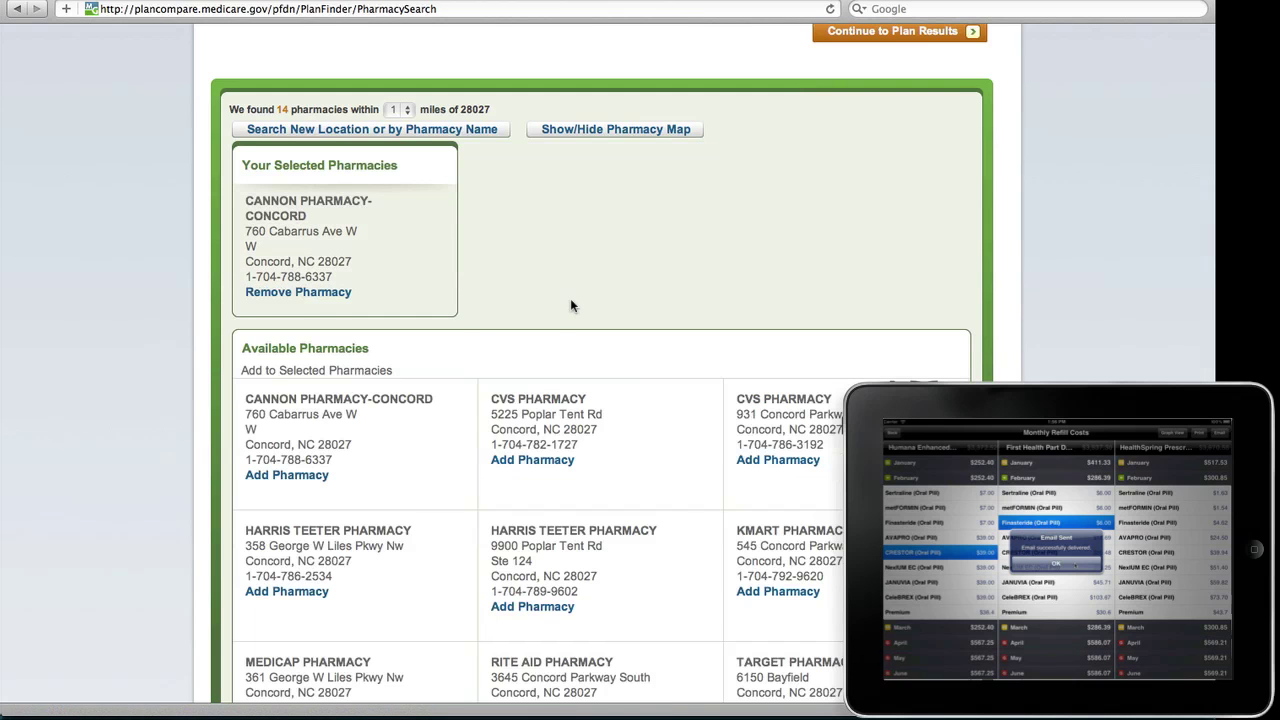
{"action": "scroll", "coordinate": [570, 298], "scroll_direction": "down", "scroll_amount": 3}
{"action": "scroll", "coordinate": [586, 314], "scroll_direction": "down", "scroll_amount": 5}
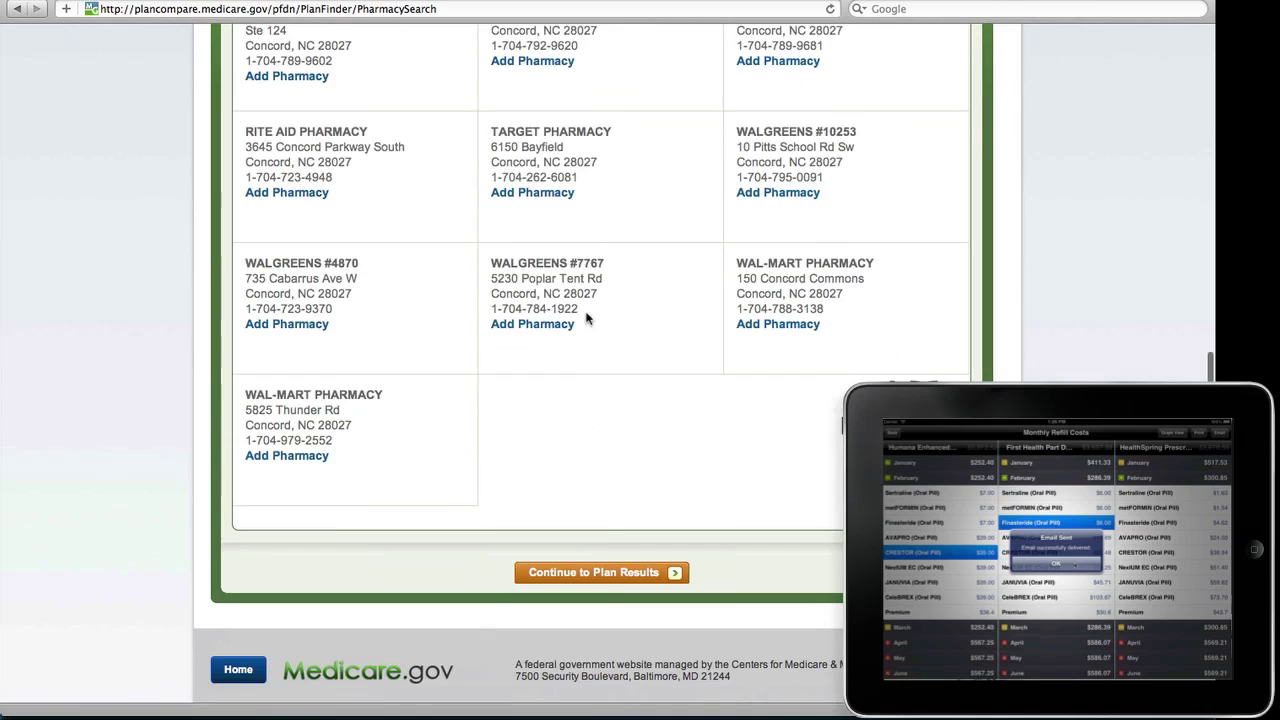